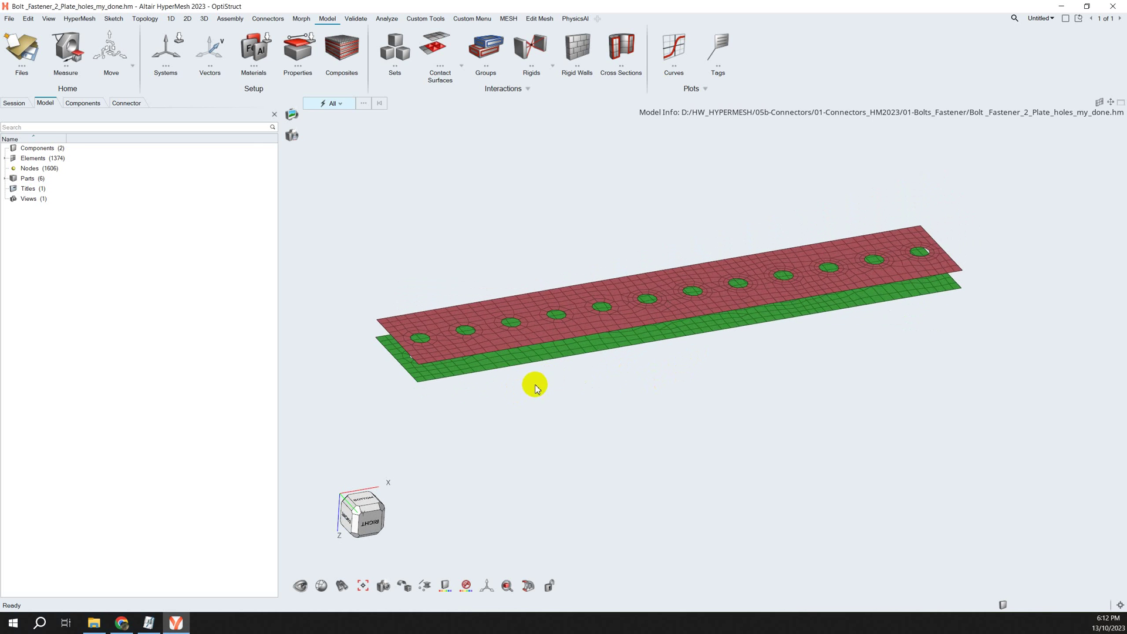
Step: Pan, zoom and orbit the view to look at the two holed plates from an angle
{"action": "mouse_move", "coordinate": [535, 385]}
{"action": "right_mouse_down", "text": "ctrl"}
{"action": "mouse_move", "coordinate": [580, 356]}
{"action": "mouse_move", "coordinate": [518, 385]}
{"action": "mouse_move", "coordinate": [579, 378]}
{"action": "mouse_move", "coordinate": [529, 372]}
{"action": "right_mouse_up", "text": "ctrl"}
{"action": "scroll", "coordinate": [516, 367], "scroll_direction": "up", "scroll_amount": 2}
{"action": "scroll", "coordinate": [517, 385], "scroll_direction": "down", "scroll_amount": 2}
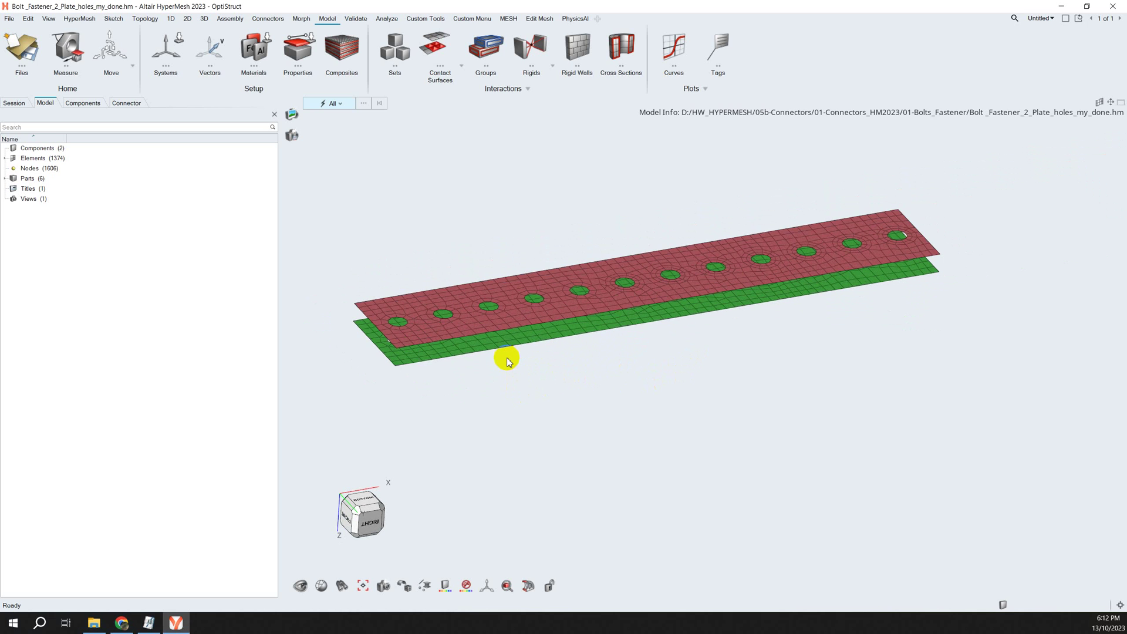
{"action": "scroll", "coordinate": [507, 359], "scroll_direction": "up", "scroll_amount": 2}
{"action": "scroll", "coordinate": [507, 359], "scroll_direction": "down", "scroll_amount": 1}
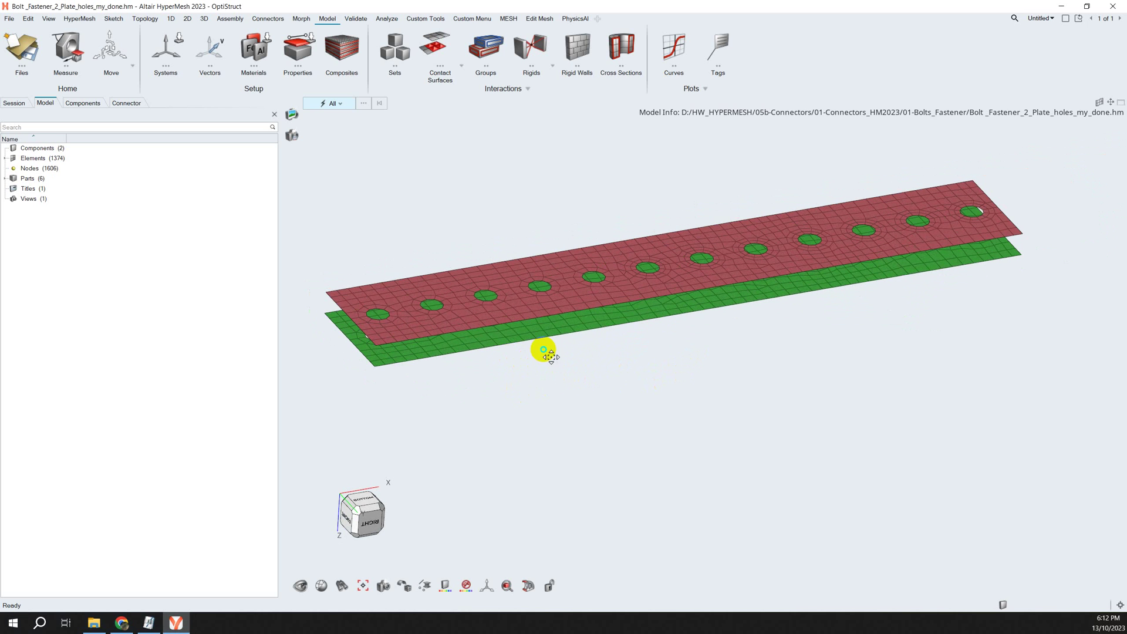
{"action": "right_click_drag", "start_coordinate": [520, 361], "coordinate": [544, 349]}
{"action": "middle_click_drag", "start_coordinate": [539, 354], "coordinate": [555, 348]}
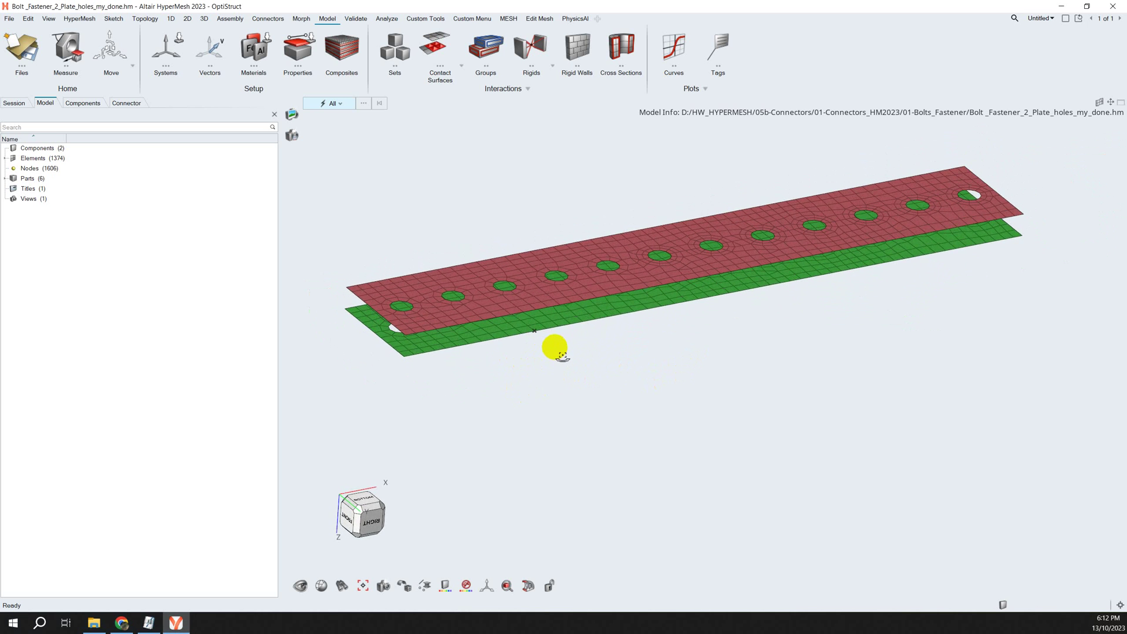
{"action": "right_click_drag", "start_coordinate": [554, 354], "coordinate": [536, 355], "text": "ctrl"}
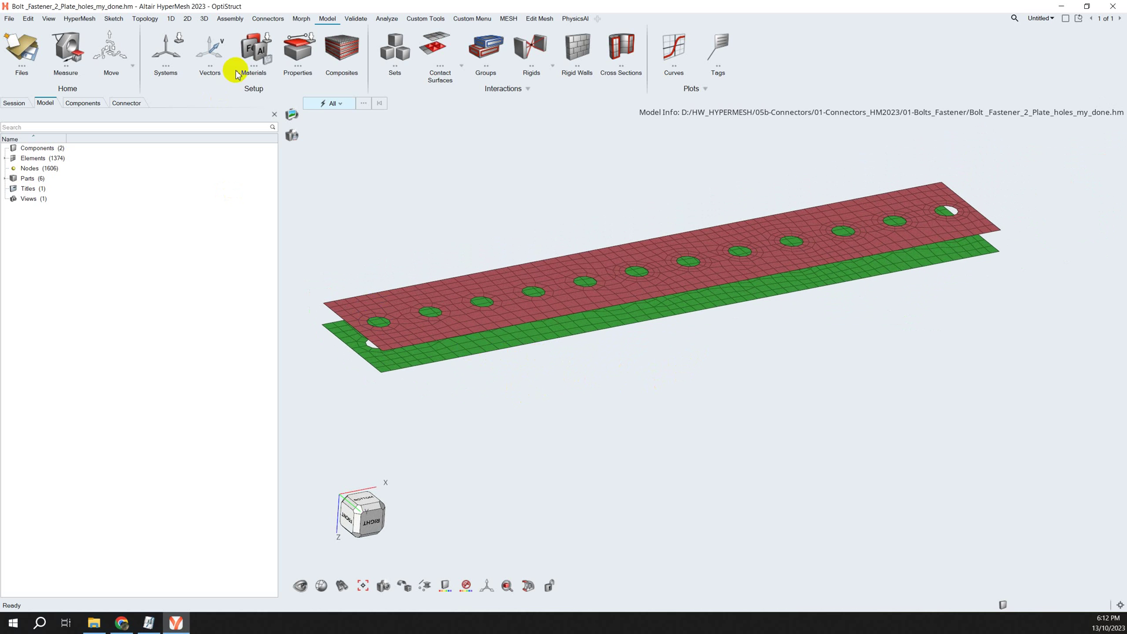
Step: Show the Connectors tools and reopen the connector browser with its empty fastener list
{"action": "left_click", "coordinate": [270, 20]}
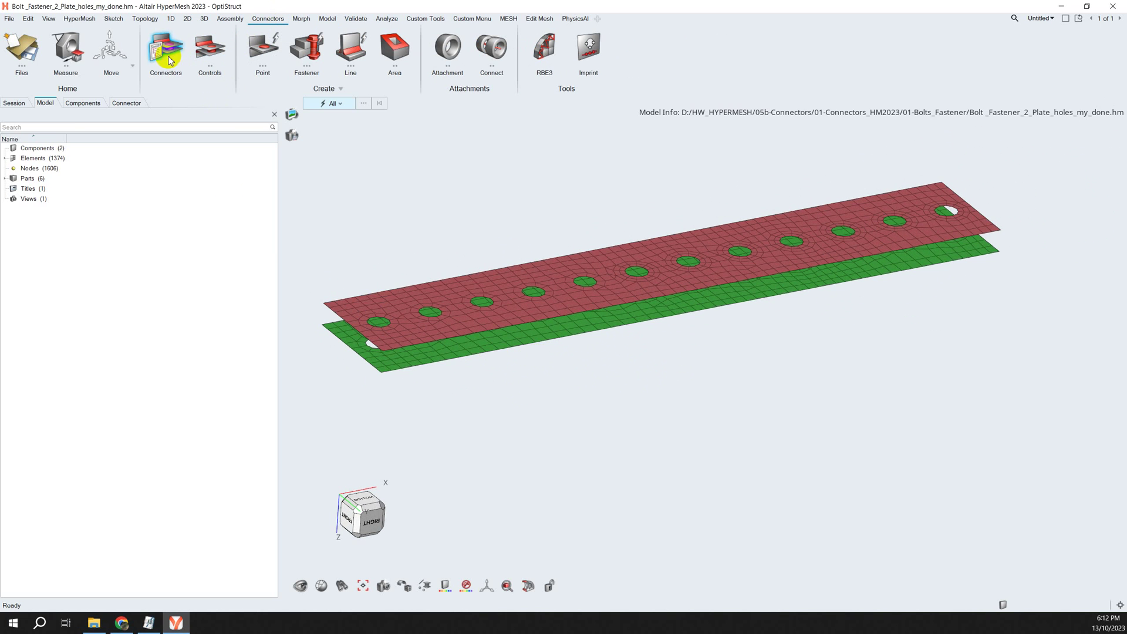
{"action": "left_click", "coordinate": [128, 103]}
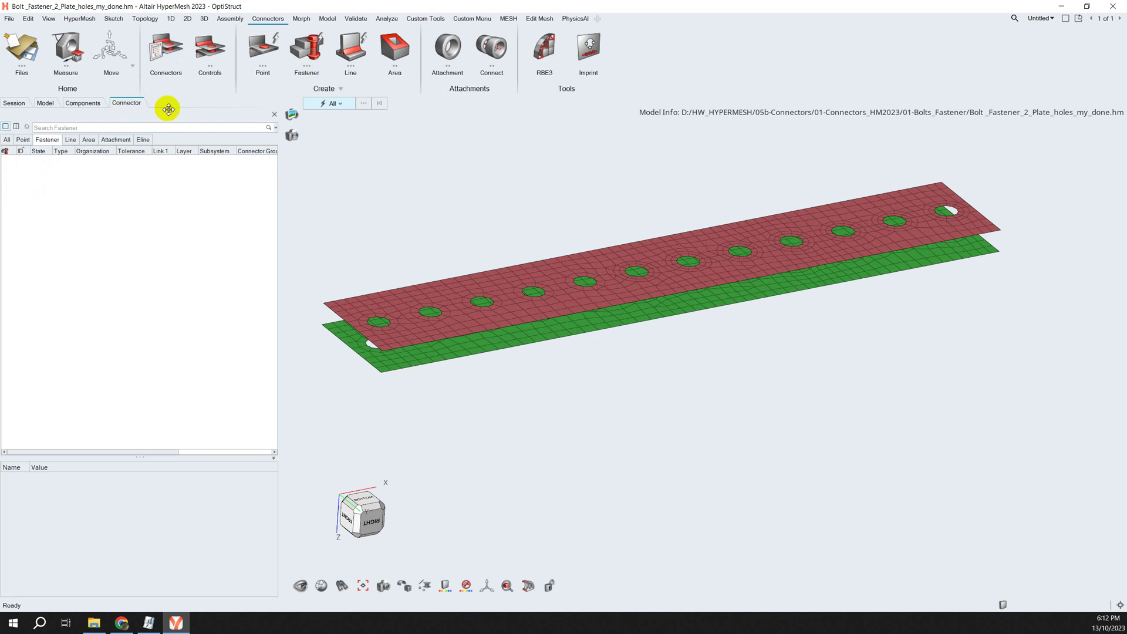
{"action": "left_click", "coordinate": [274, 115]}
{"action": "left_click", "coordinate": [158, 57]}
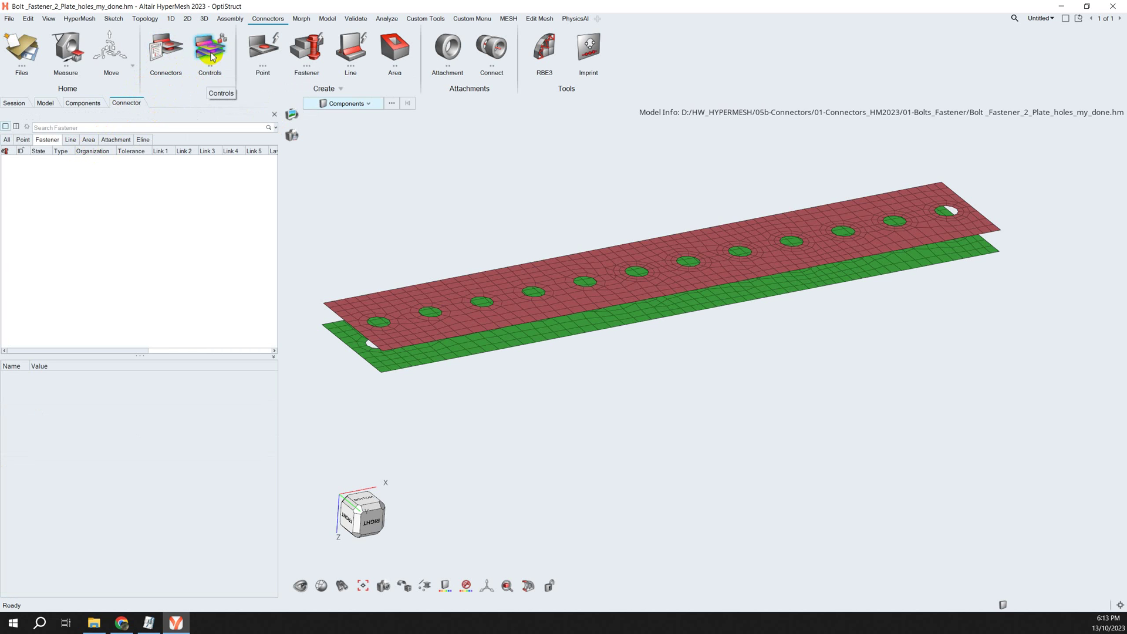
Step: In the Connector Control Manager's Fastener list, delete all five existing controls
{"action": "left_click", "coordinate": [215, 69]}
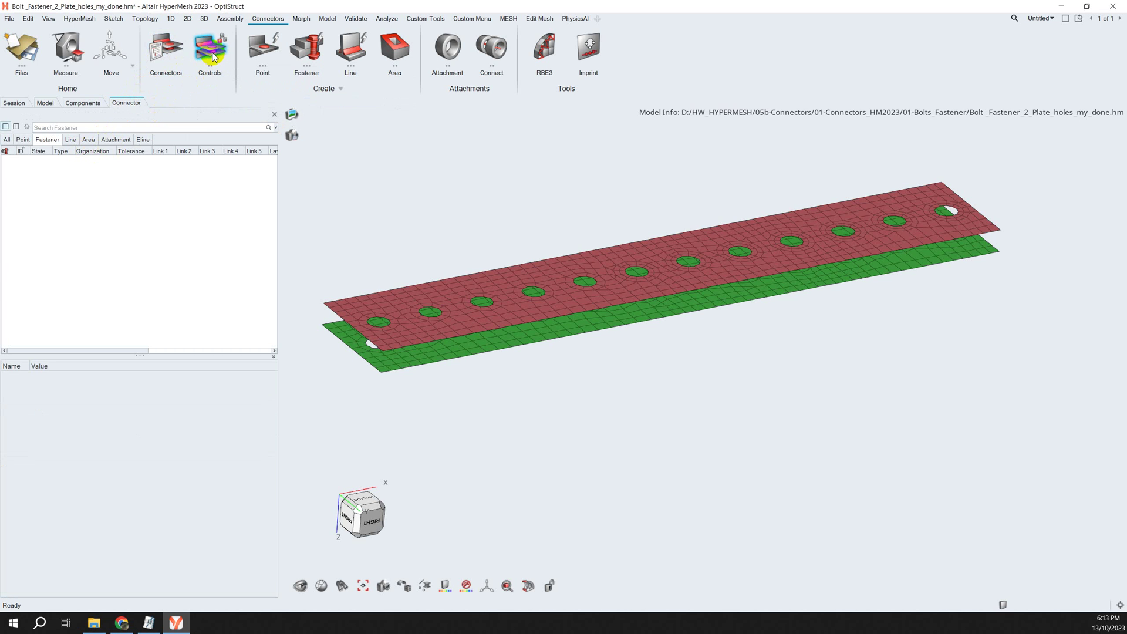
{"action": "left_click_drag", "start_coordinate": [415, 111], "coordinate": [142, 144]}
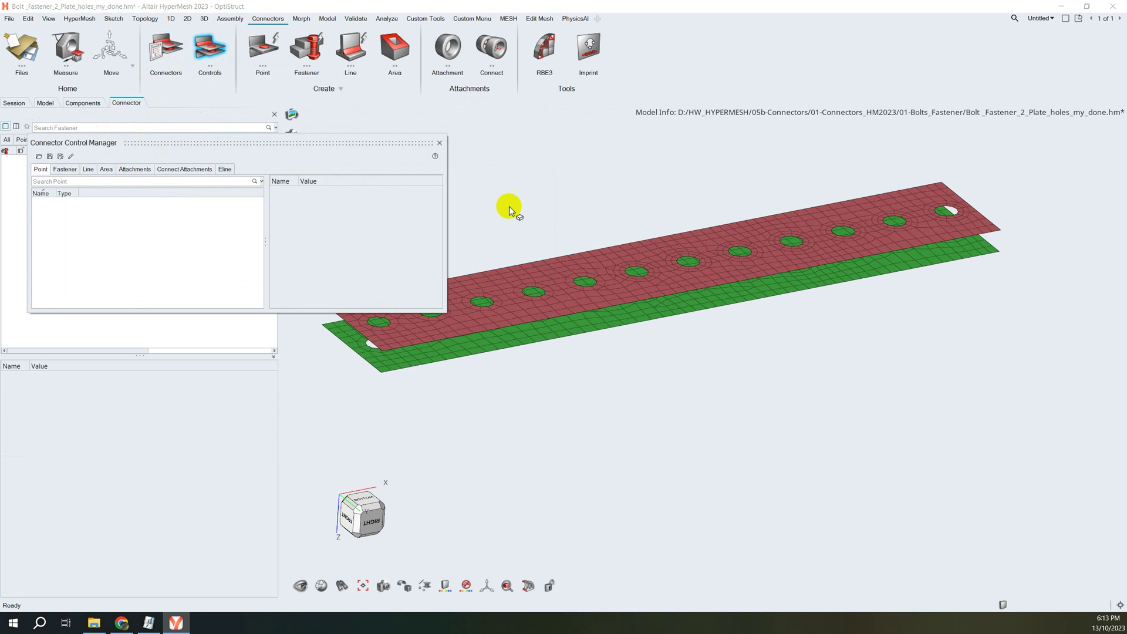
{"action": "right_click_drag", "start_coordinate": [570, 241], "coordinate": [636, 283]}
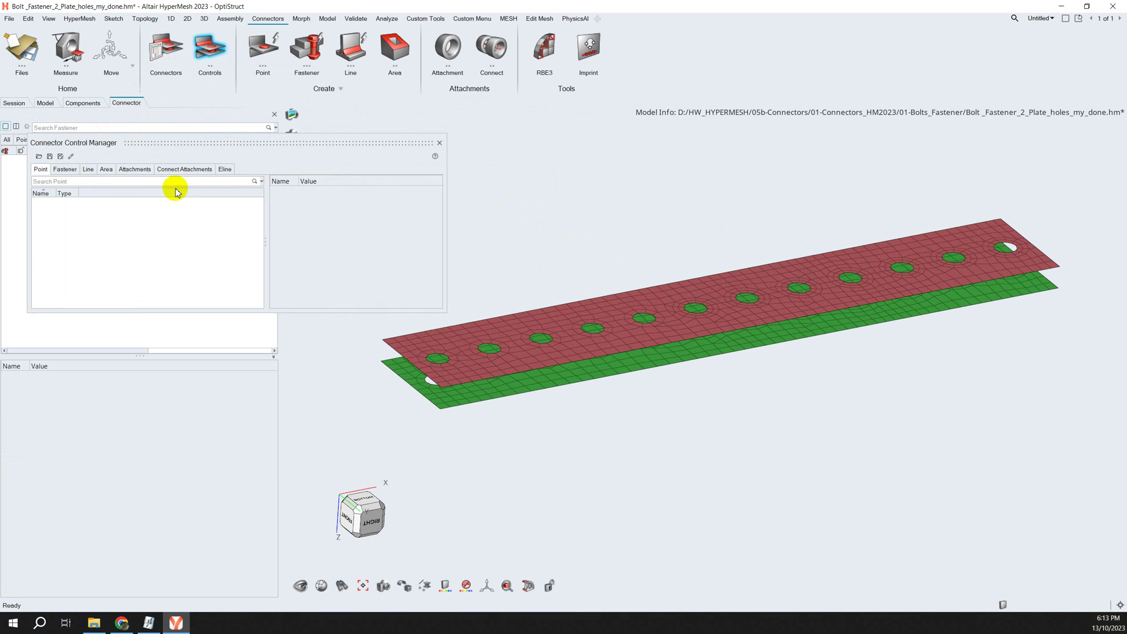
{"action": "left_click", "coordinate": [66, 170]}
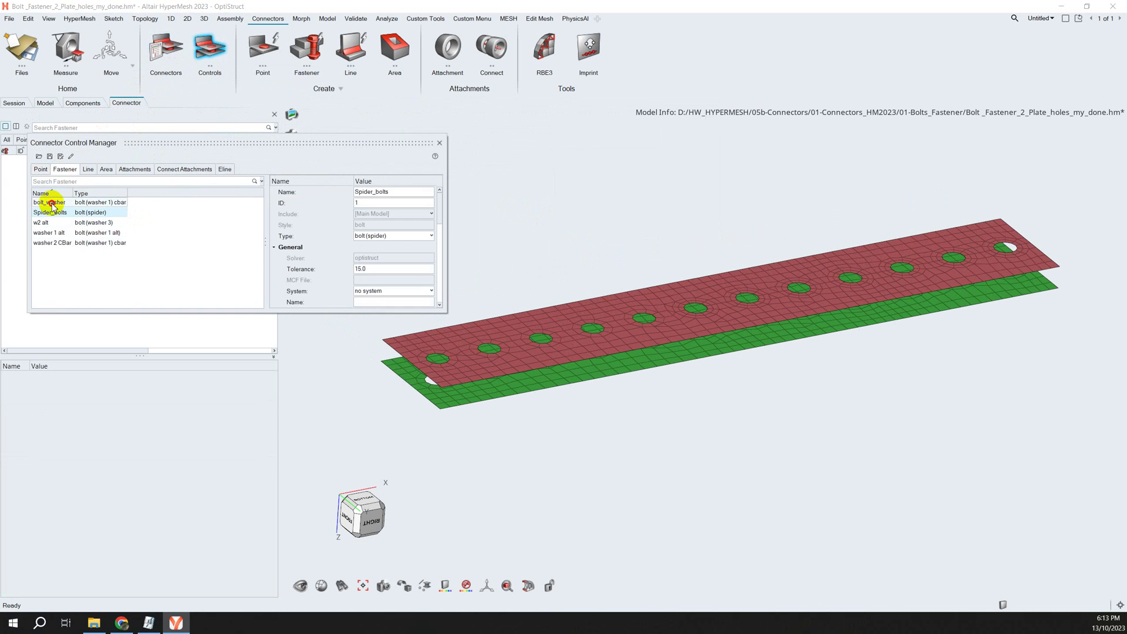
{"action": "left_click_drag", "start_coordinate": [52, 205], "coordinate": [47, 243]}
{"action": "right_click", "coordinate": [49, 243]}
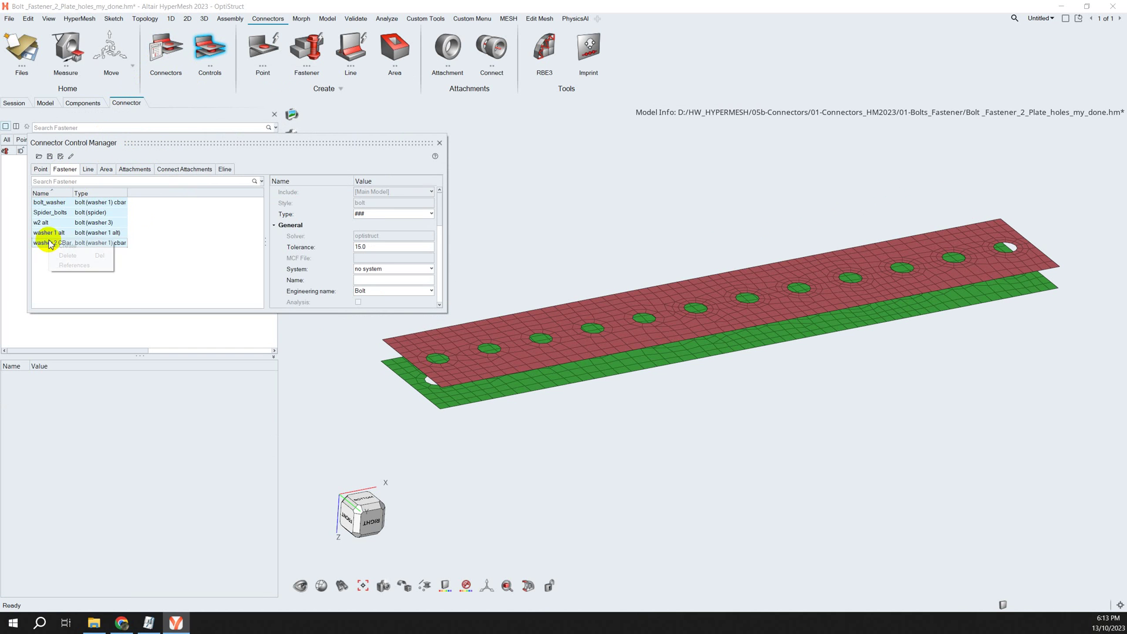
{"action": "left_click", "coordinate": [66, 256]}
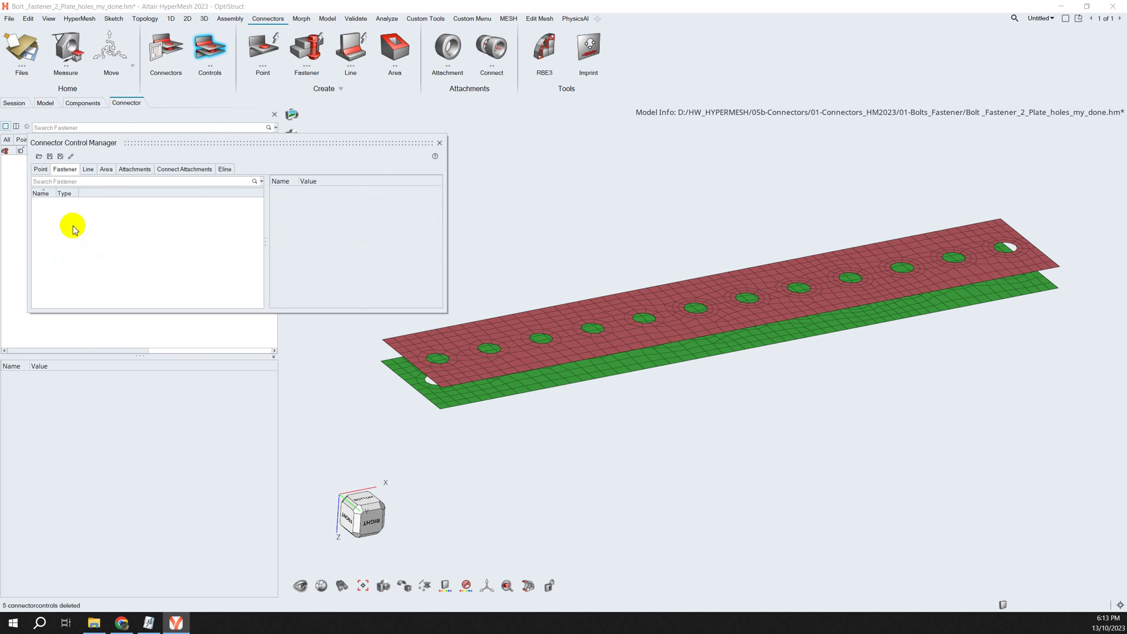
Step: Create a new fastener control of type bolt (spider) named Bolt_Spider
{"action": "right_click", "coordinate": [73, 228]}
{"action": "left_click", "coordinate": [89, 232]}
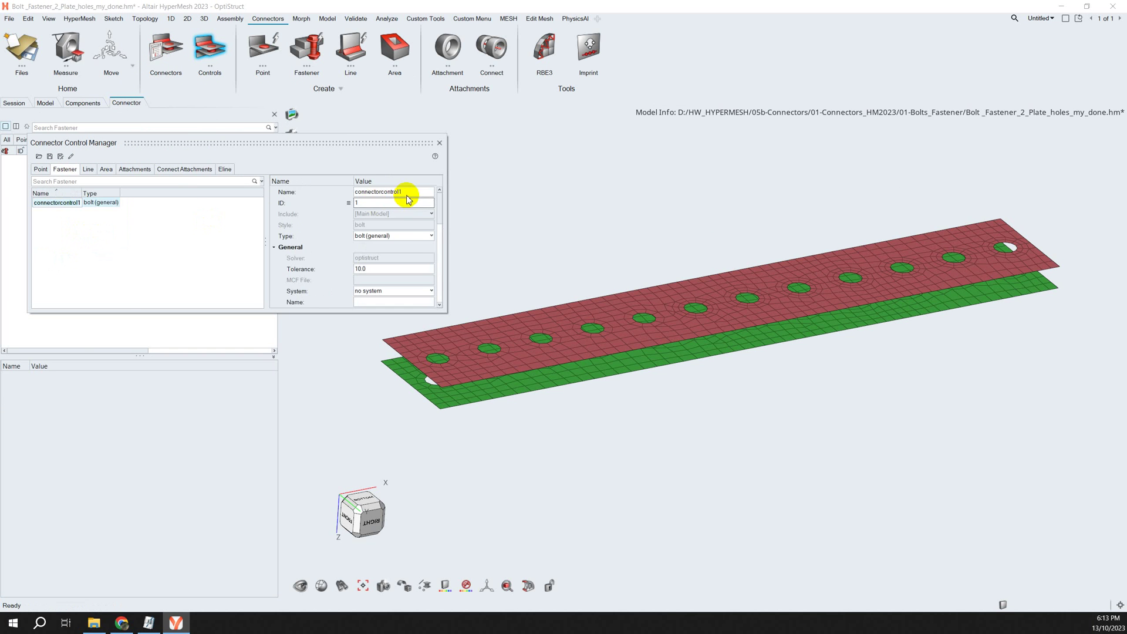
{"action": "left_click", "coordinate": [402, 239]}
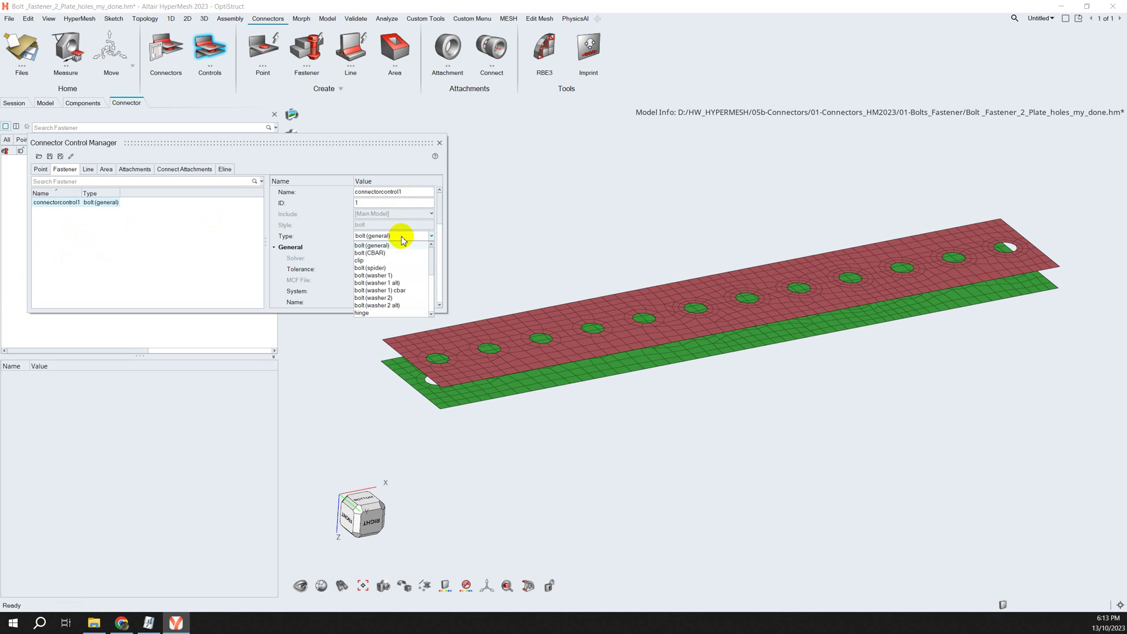
{"action": "left_click", "coordinate": [385, 269]}
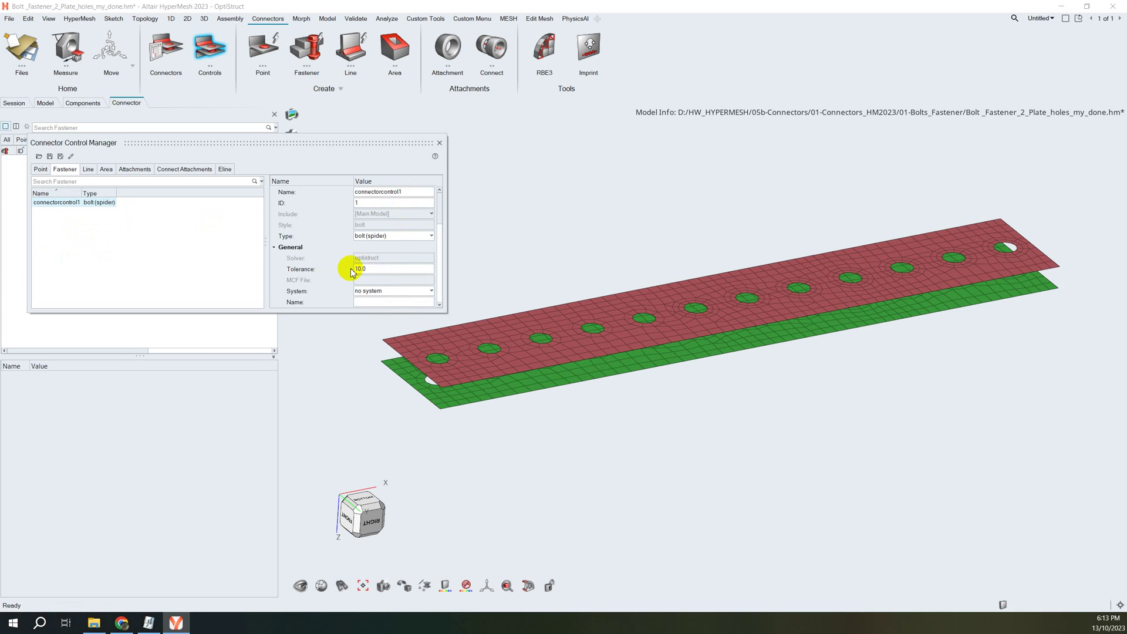
{"action": "double_click", "coordinate": [400, 191]}
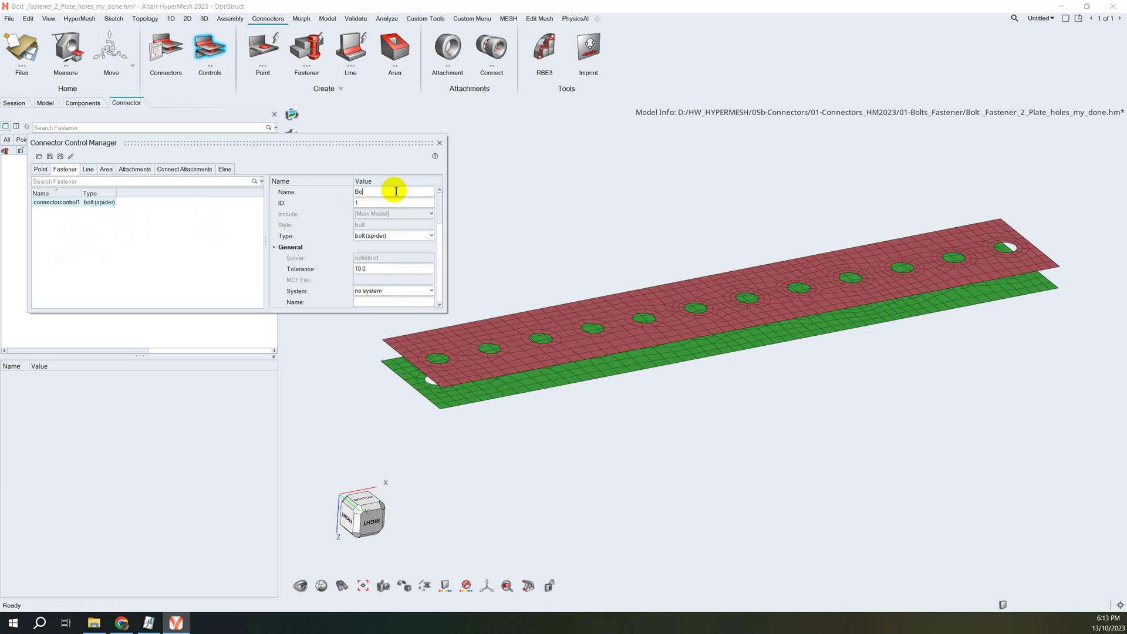
{"action": "type", "text": "Bolt_Spider"}
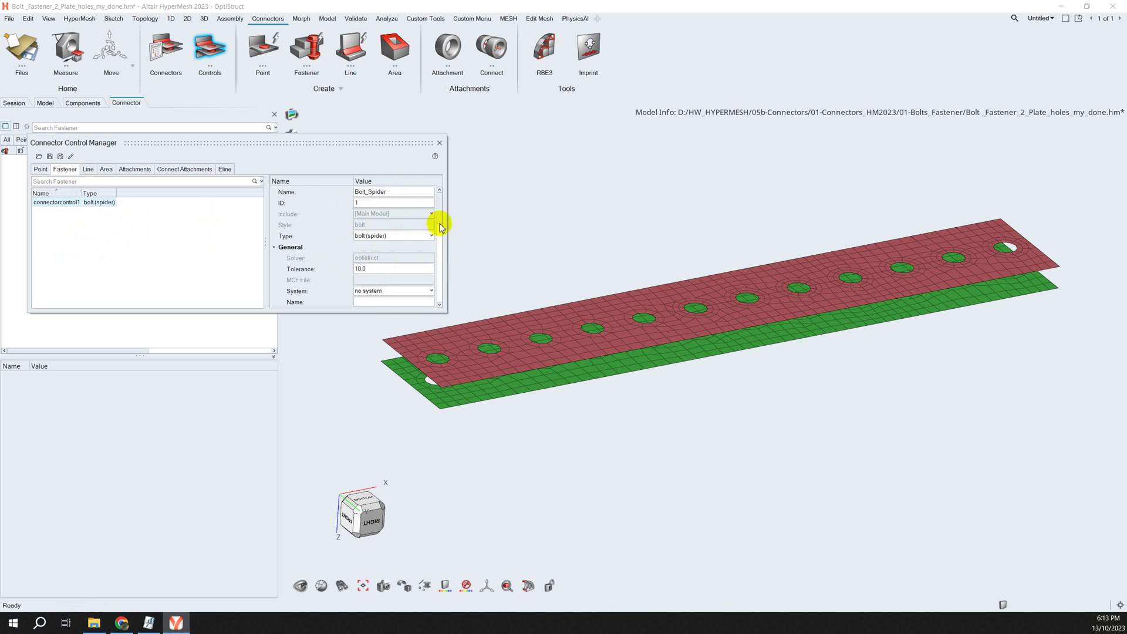
{"action": "left_click_drag", "start_coordinate": [440, 219], "coordinate": [428, 230]}
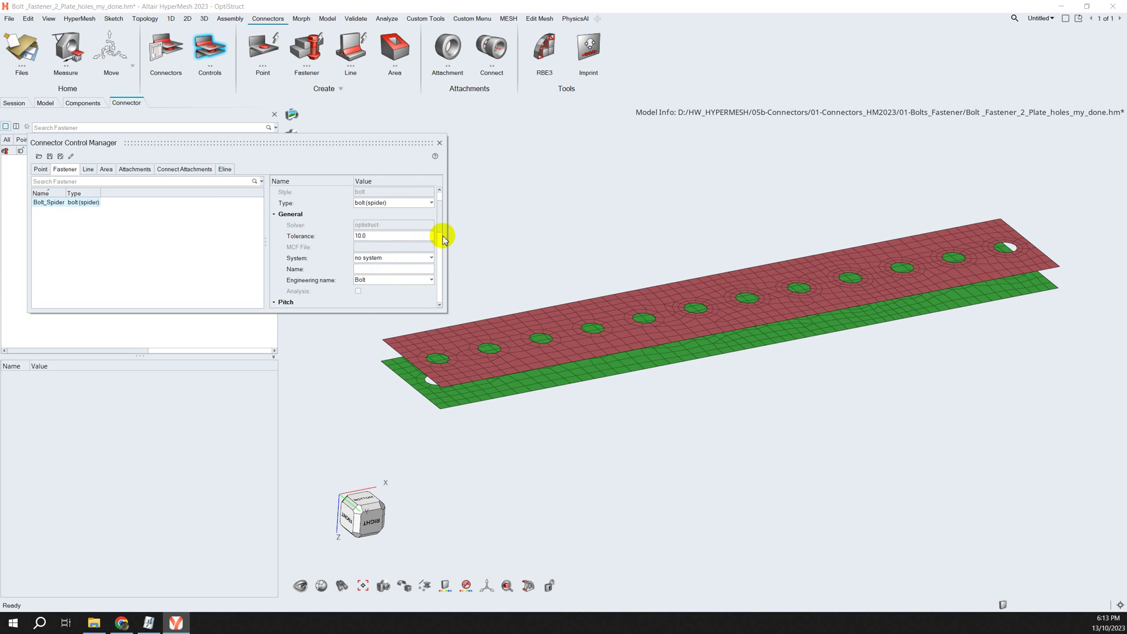
Step: Give Bolt_Spider a 20.0 maximum dimension and existing-holes-only bolt hole option, then close the manager
{"action": "left_click_drag", "start_coordinate": [440, 227], "coordinate": [439, 265]}
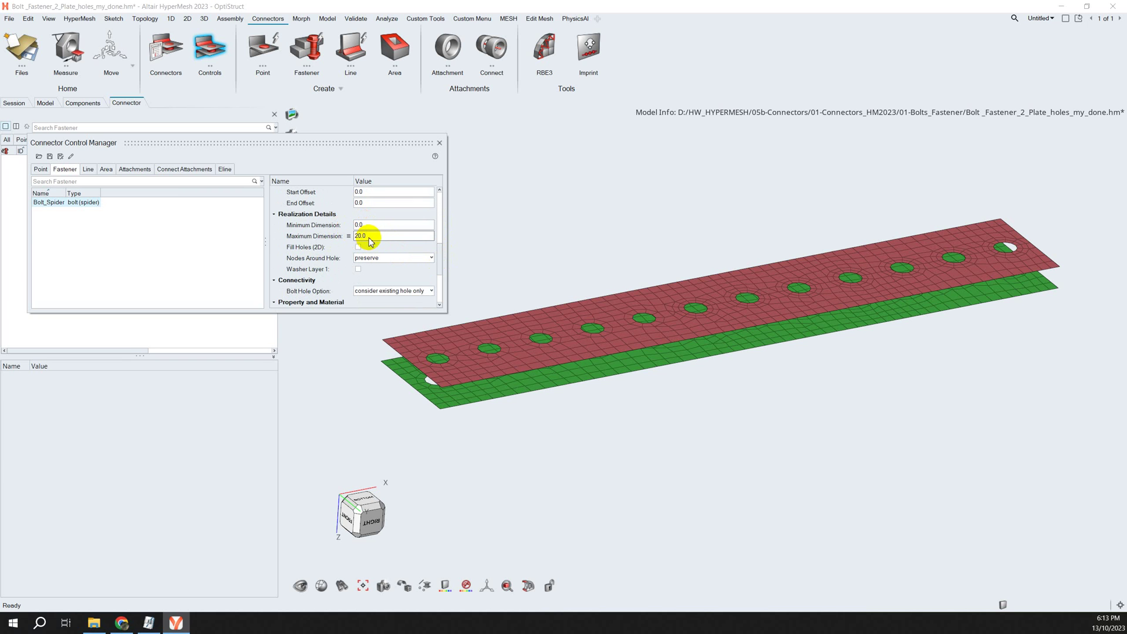
{"action": "mouse_move", "coordinate": [317, 244]}
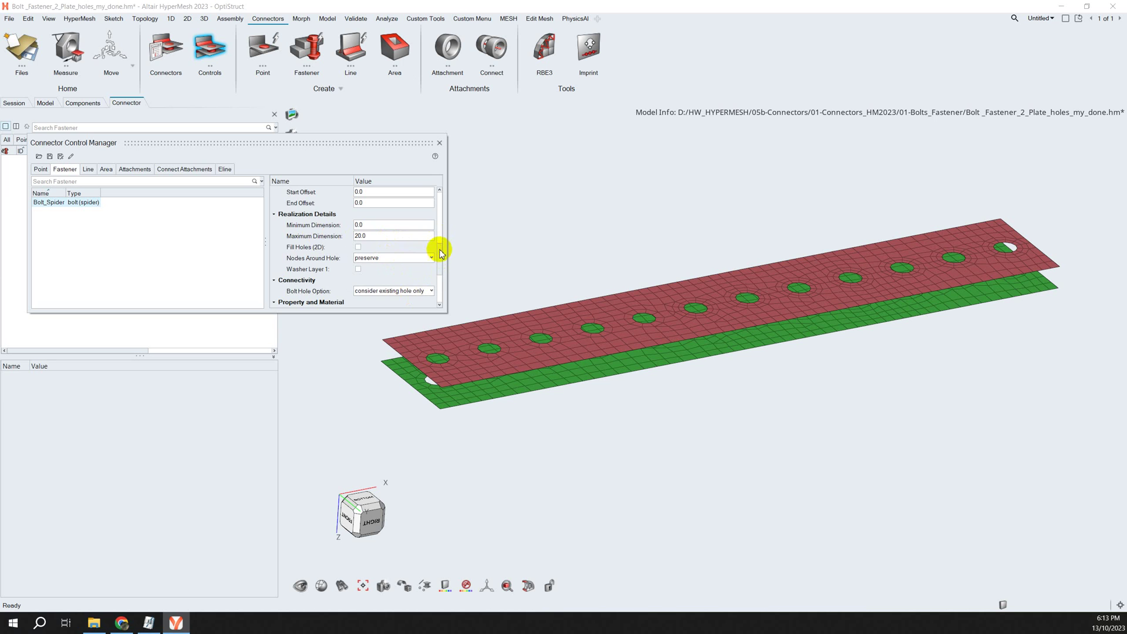
{"action": "mouse_move", "coordinate": [438, 247]}
{"action": "left_mouse_down"}
{"action": "mouse_move", "coordinate": [437, 286]}
{"action": "mouse_move", "coordinate": [438, 262]}
{"action": "left_mouse_up"}
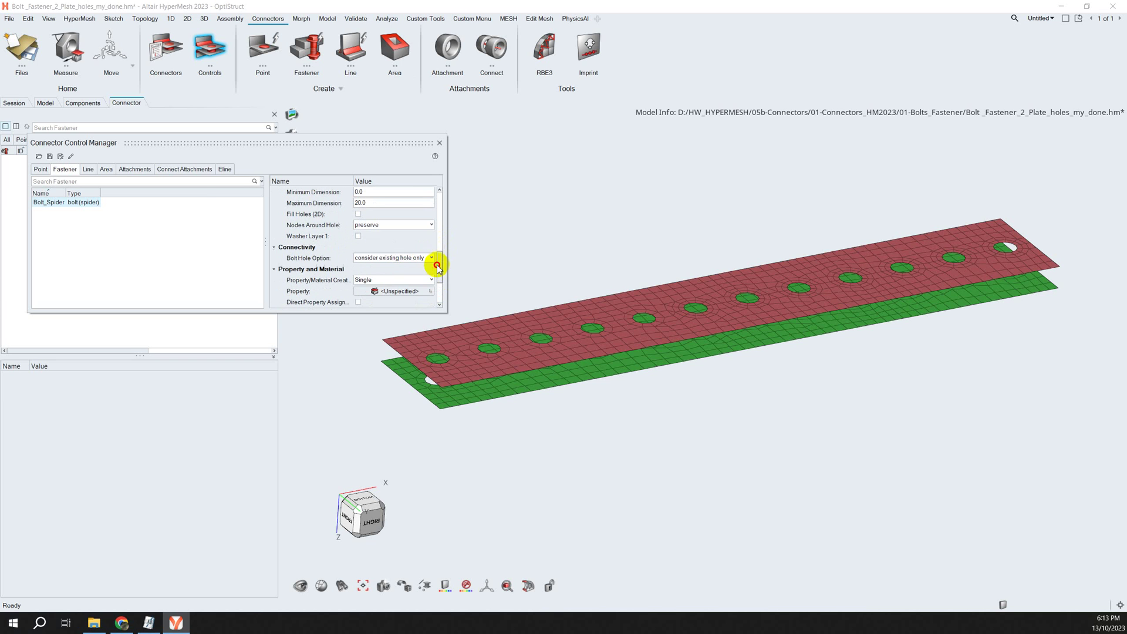
{"action": "left_click", "coordinate": [403, 259]}
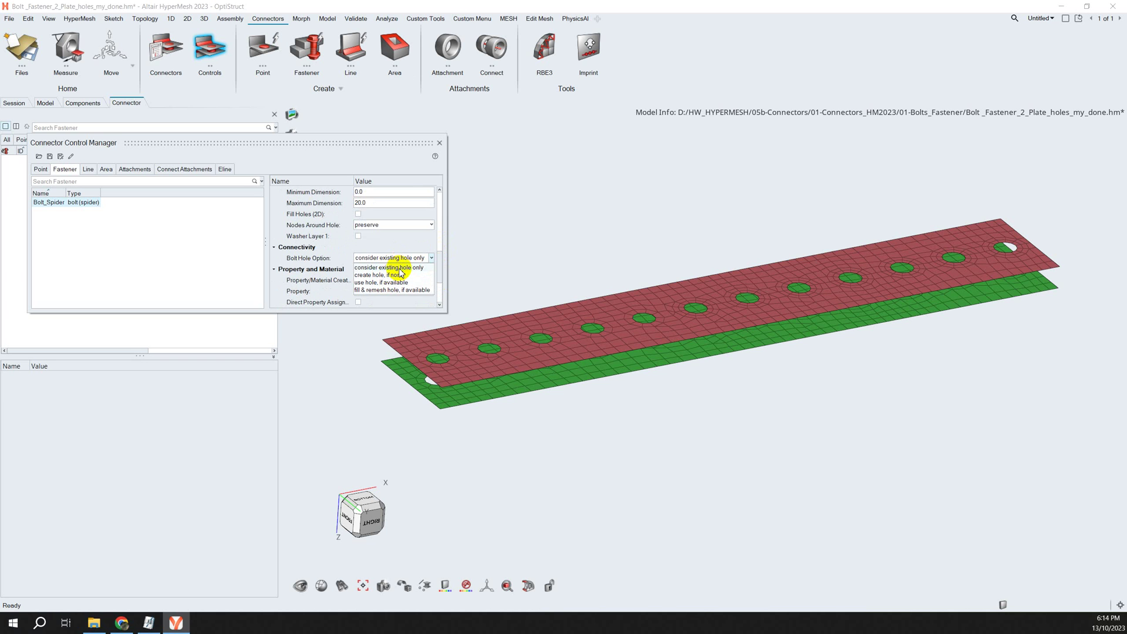
{"action": "left_click", "coordinate": [401, 274]}
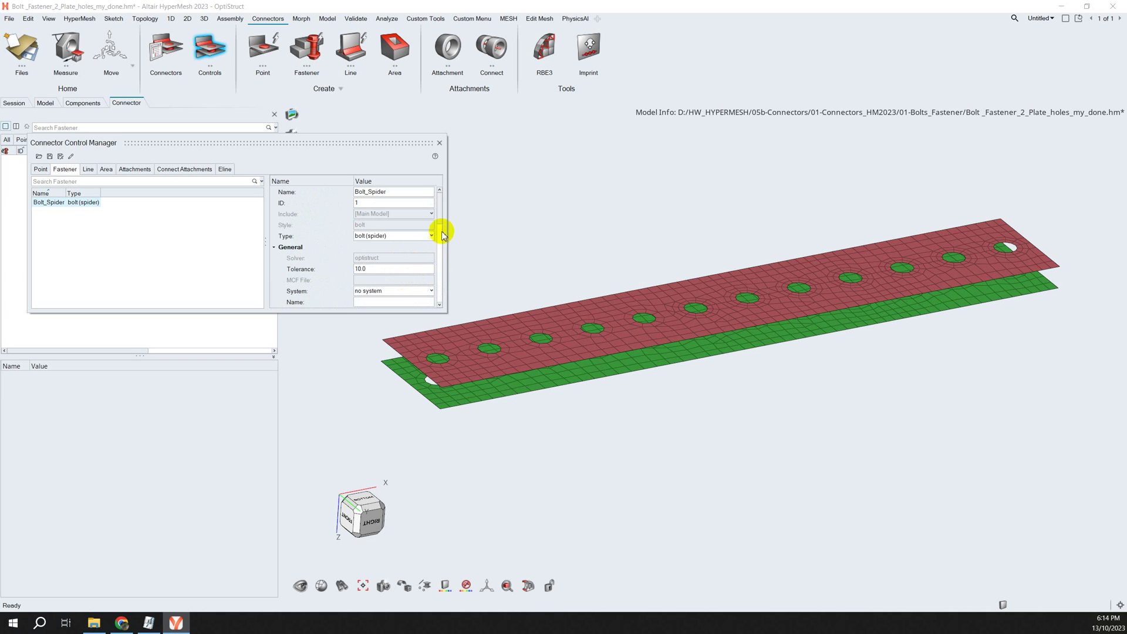
{"action": "left_click_drag", "start_coordinate": [440, 218], "coordinate": [439, 216]}
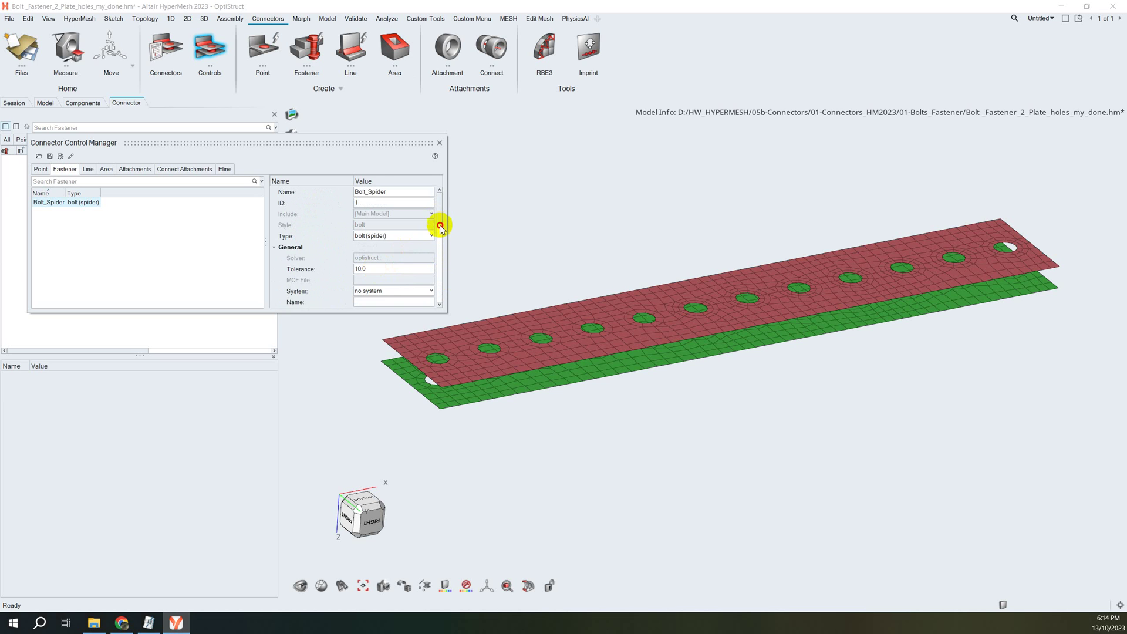
{"action": "left_click_drag", "start_coordinate": [437, 221], "coordinate": [435, 267]}
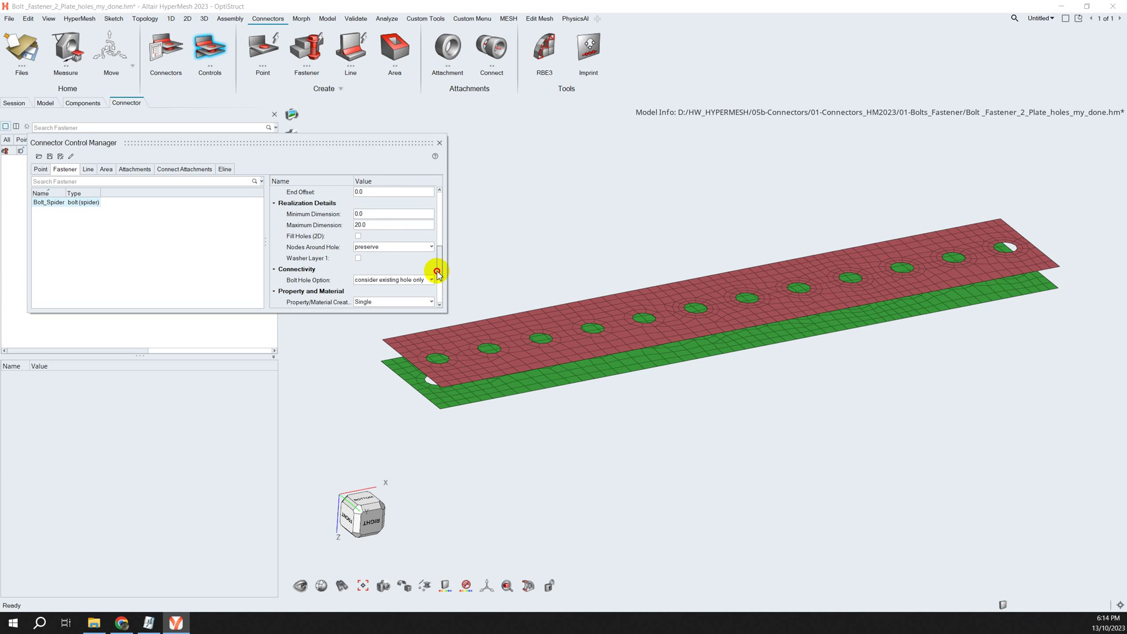
{"action": "left_click", "coordinate": [440, 143]}
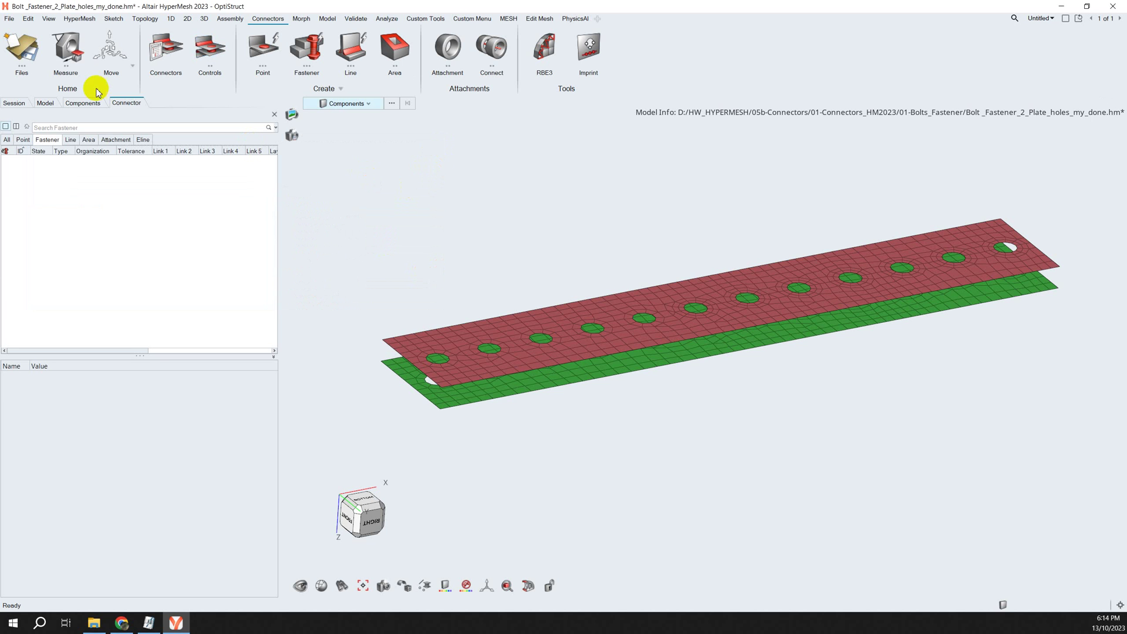
{"action": "left_click", "coordinate": [63, 56]}
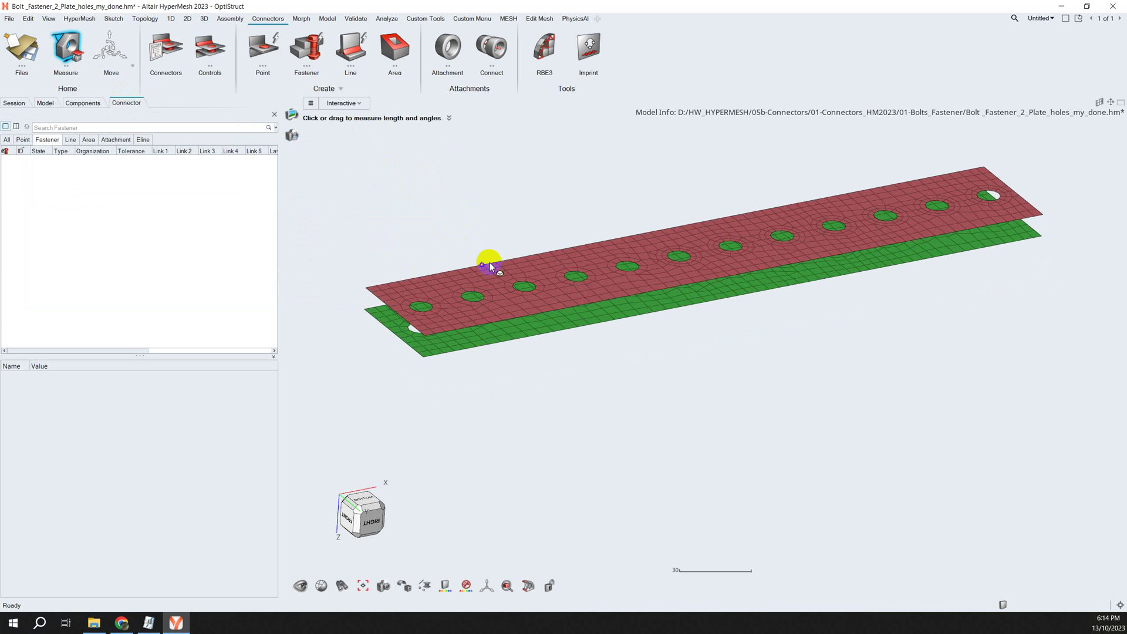
{"action": "scroll", "coordinate": [477, 250], "scroll_direction": "up", "scroll_amount": 3}
{"action": "left_click", "coordinate": [352, 104]}
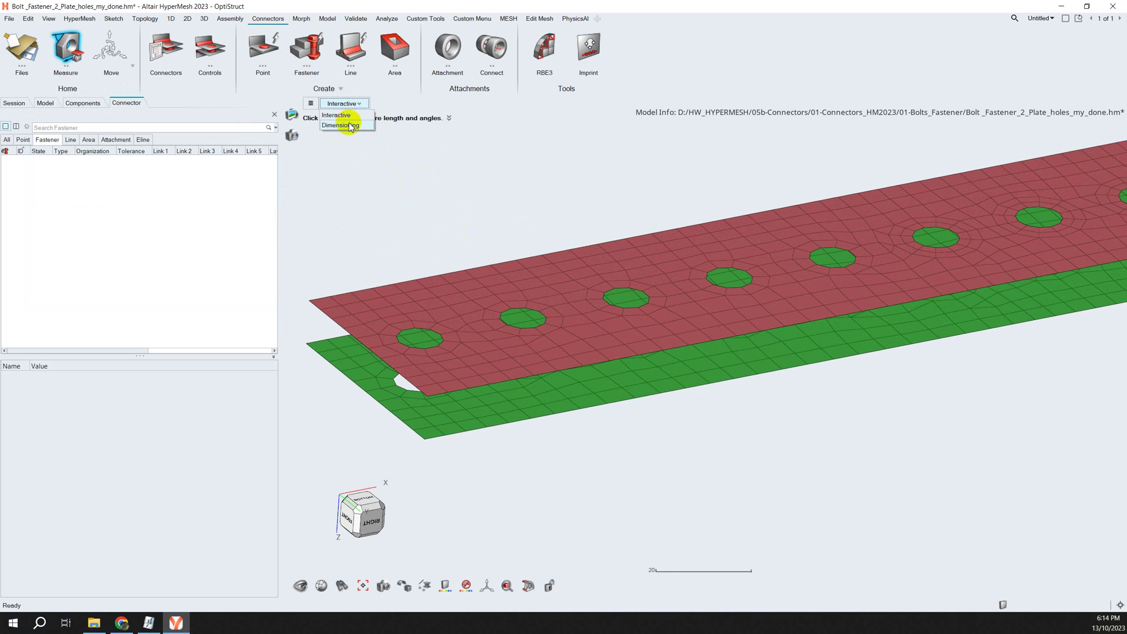
{"action": "left_click", "coordinate": [340, 125]}
{"action": "scroll", "coordinate": [478, 301], "scroll_direction": "down", "scroll_amount": 3}
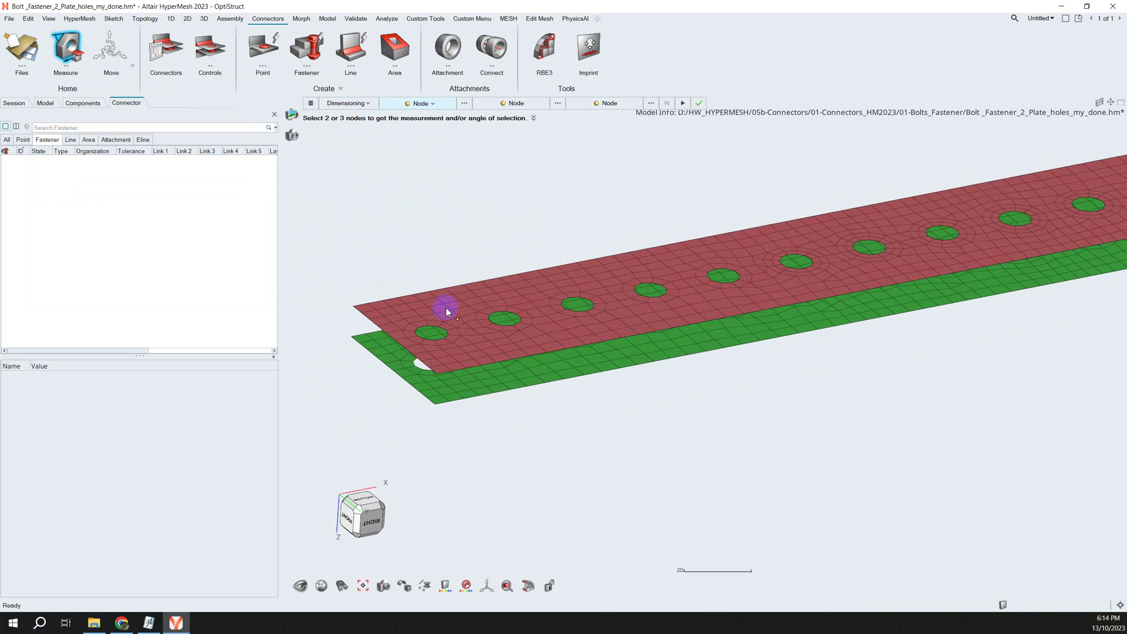
{"action": "scroll", "coordinate": [478, 299], "scroll_direction": "up", "scroll_amount": 3}
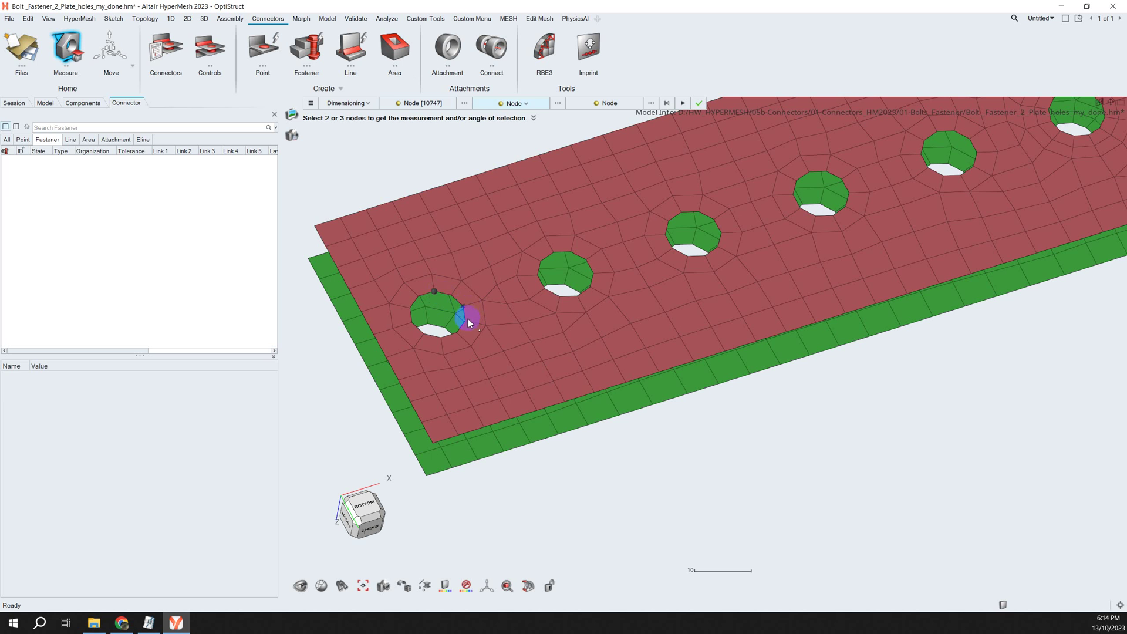
{"action": "left_click", "coordinate": [466, 320]}
{"action": "left_click", "coordinate": [424, 333]}
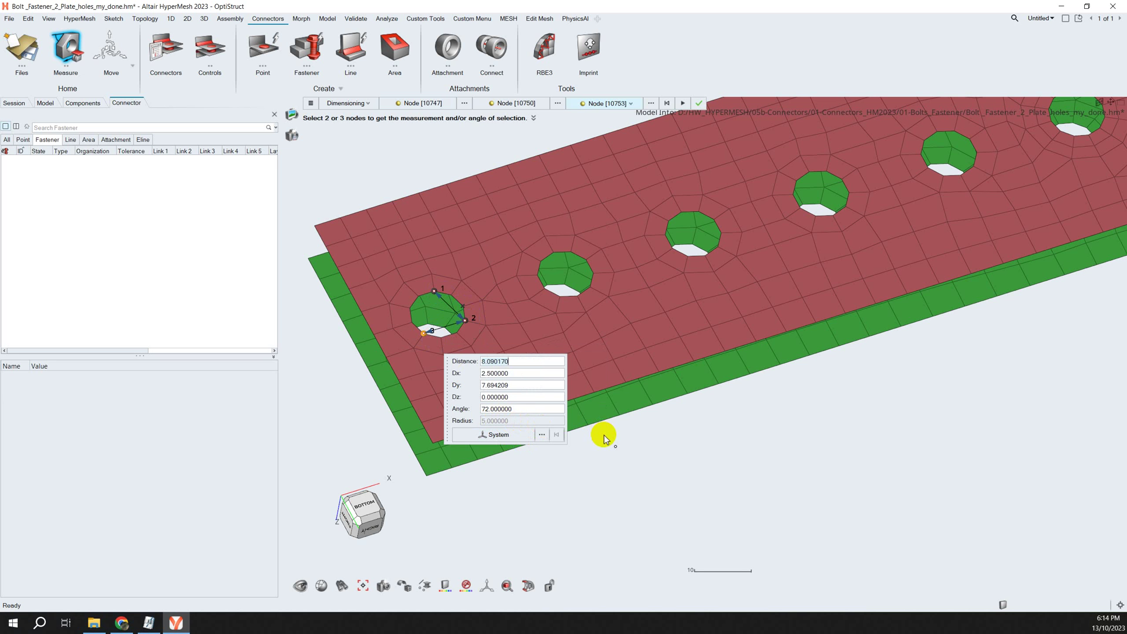
{"action": "key", "text": "Escape"}
{"action": "key", "text": "Escape"}
{"action": "right_click_drag", "start_coordinate": [600, 439], "coordinate": [566, 424]}
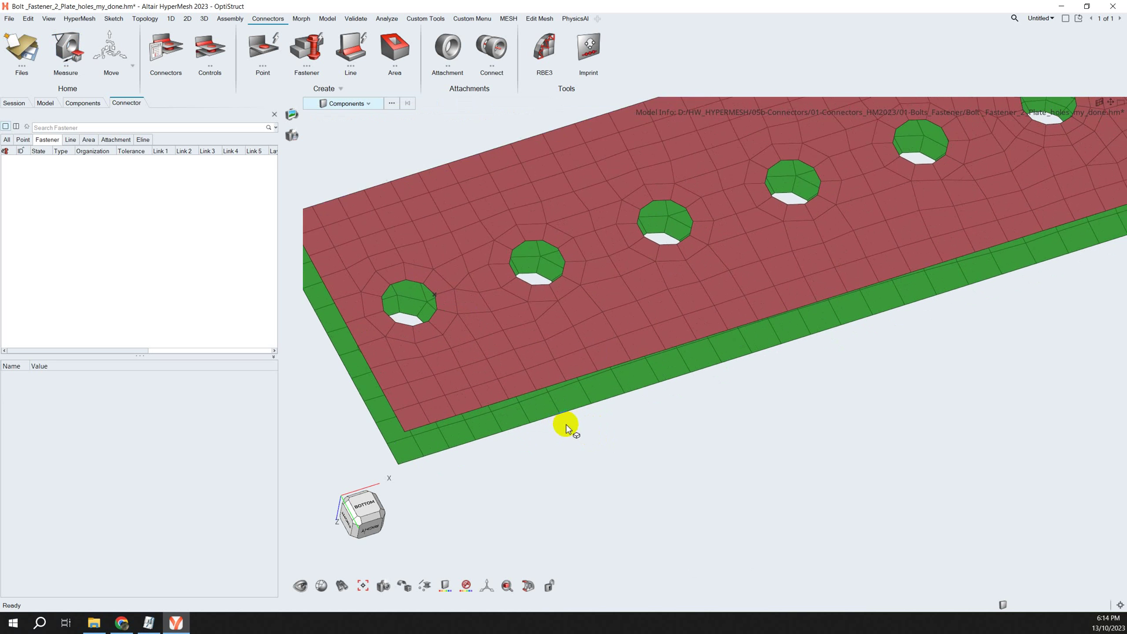
{"action": "scroll", "coordinate": [566, 424], "scroll_direction": "down", "scroll_amount": 3}
{"action": "left_click_drag", "start_coordinate": [605, 385], "coordinate": [565, 378], "text": "ctrl"}
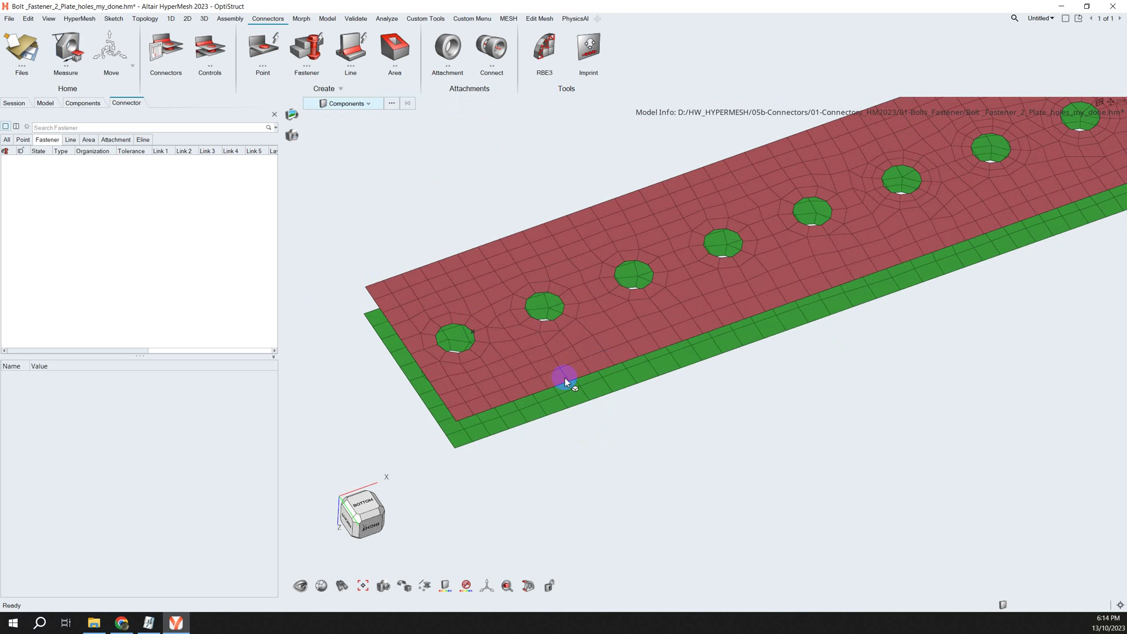
{"action": "left_click", "coordinate": [210, 50]}
{"action": "left_click", "coordinate": [341, 133]}
{"action": "left_click", "coordinate": [349, 166]}
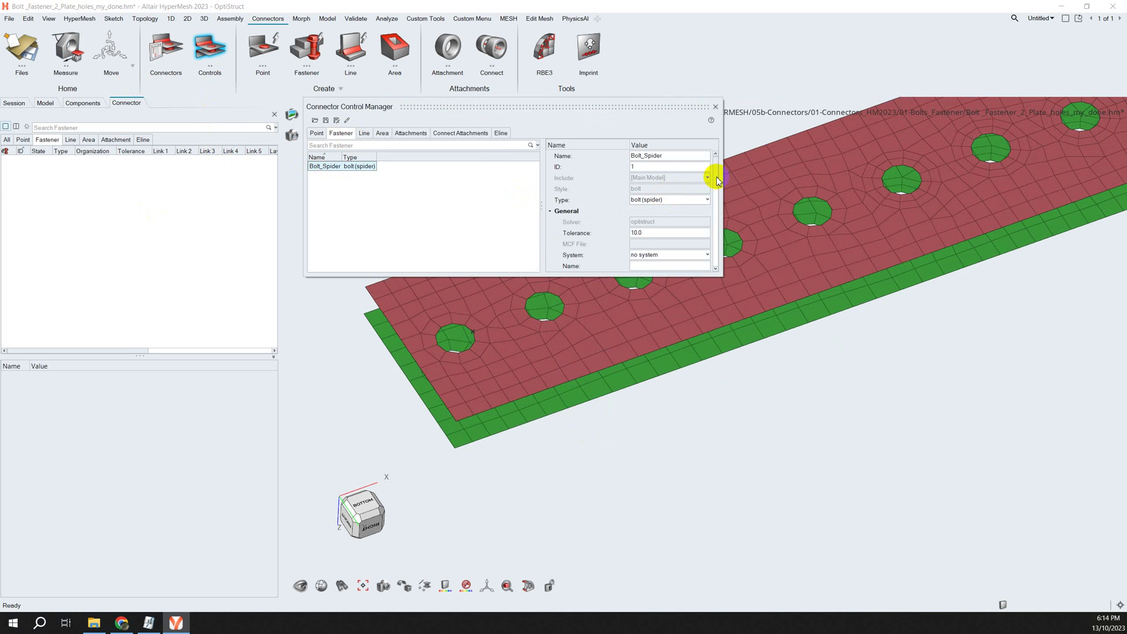
{"action": "left_click_drag", "start_coordinate": [718, 181], "coordinate": [717, 221]}
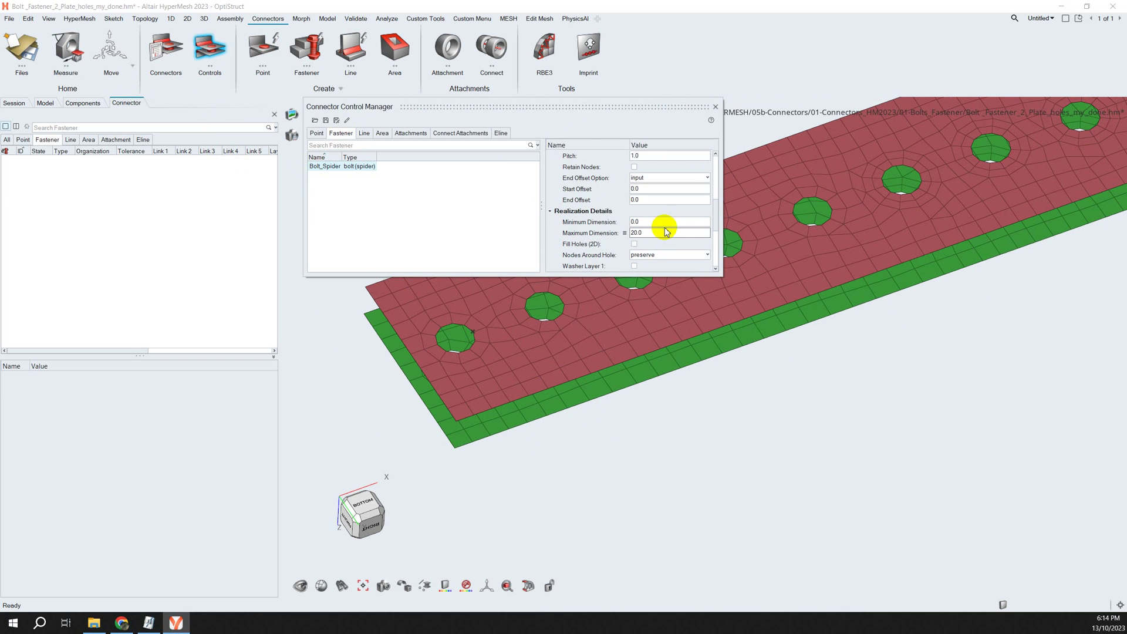
{"action": "left_click", "coordinate": [717, 108]}
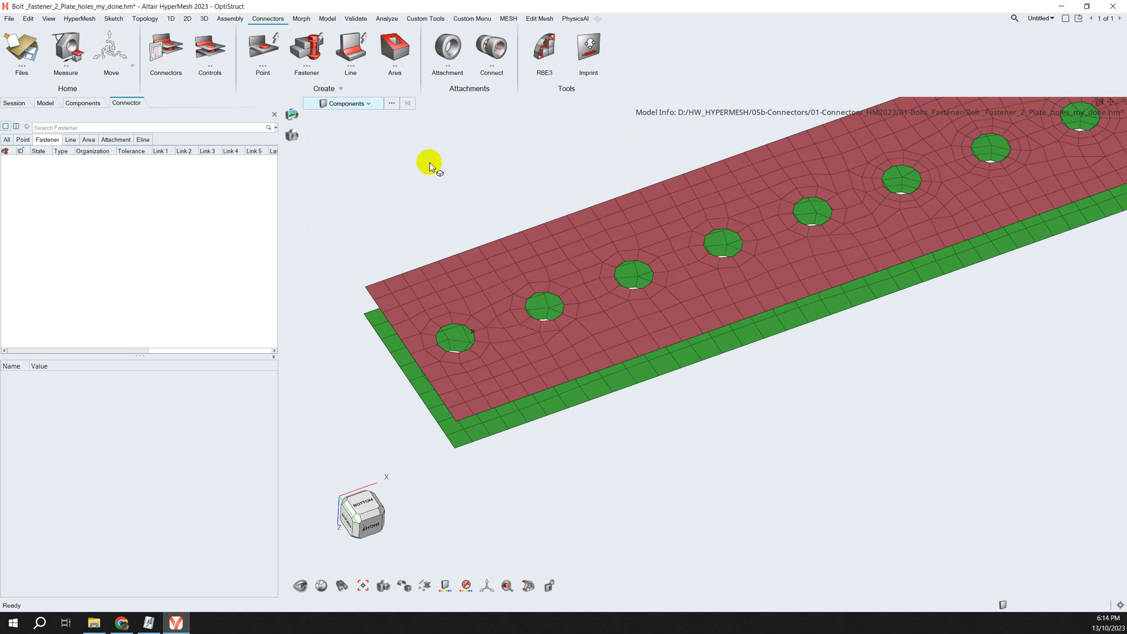
Step: Place a Bolt_Spider fastener connector at the first hole, linking both plates
{"action": "left_click", "coordinate": [314, 57]}
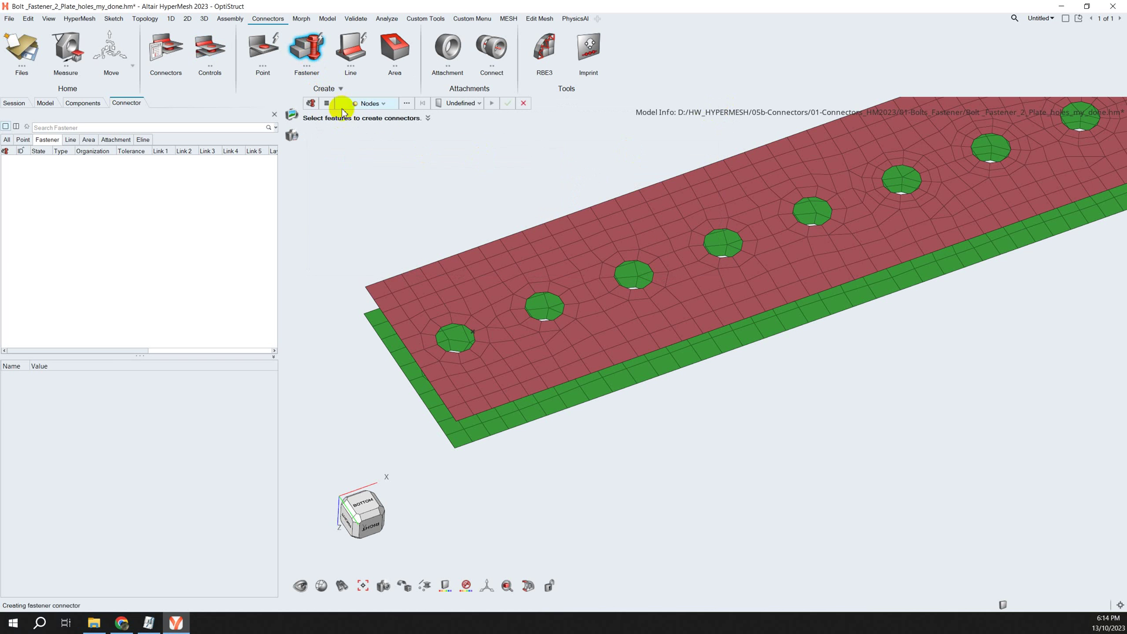
{"action": "left_click", "coordinate": [459, 103]}
{"action": "left_click", "coordinate": [459, 127]}
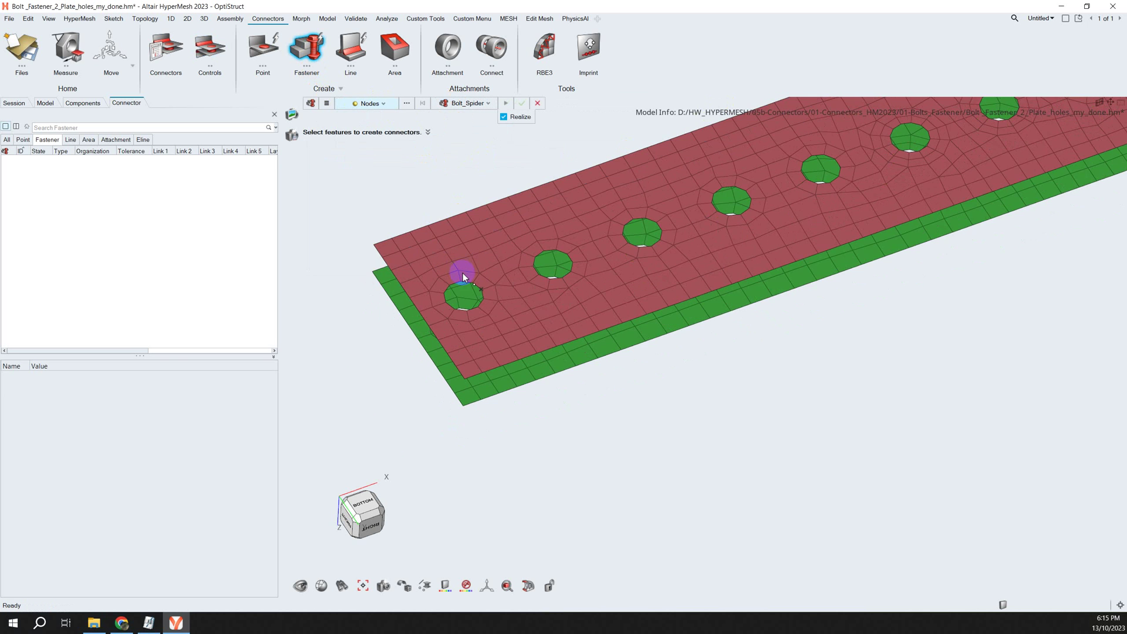
{"action": "scroll", "coordinate": [462, 277], "scroll_direction": "up", "scroll_amount": 5}
{"action": "left_click", "coordinate": [459, 293]}
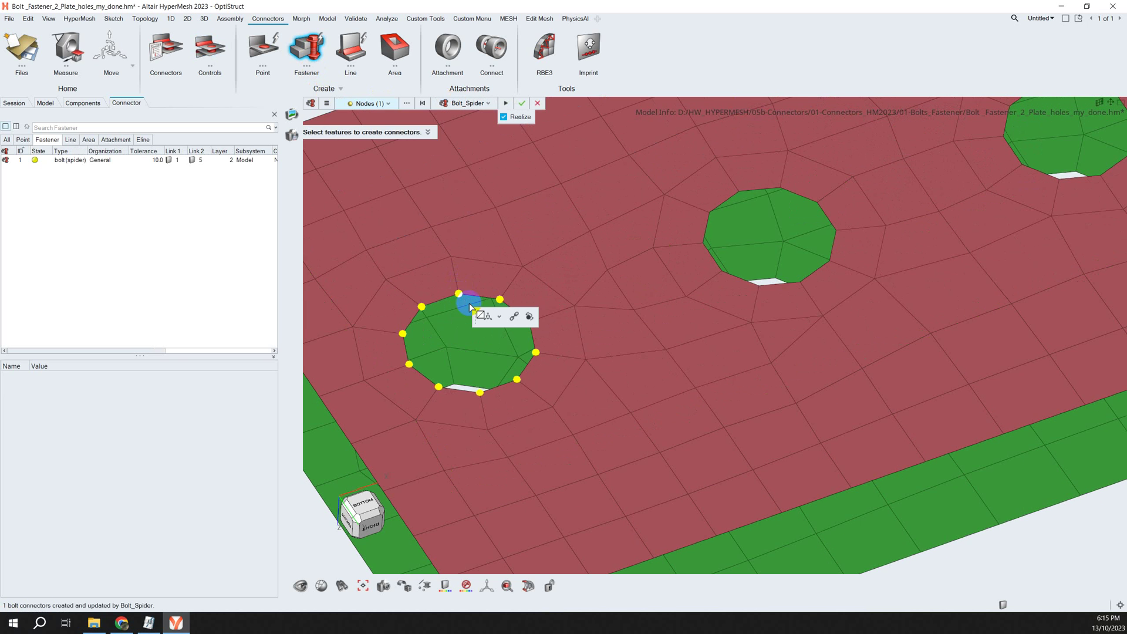
{"action": "scroll", "coordinate": [469, 328], "scroll_direction": "down", "scroll_amount": 4}
{"action": "middle_click_drag", "start_coordinate": [469, 314], "coordinate": [502, 283]}
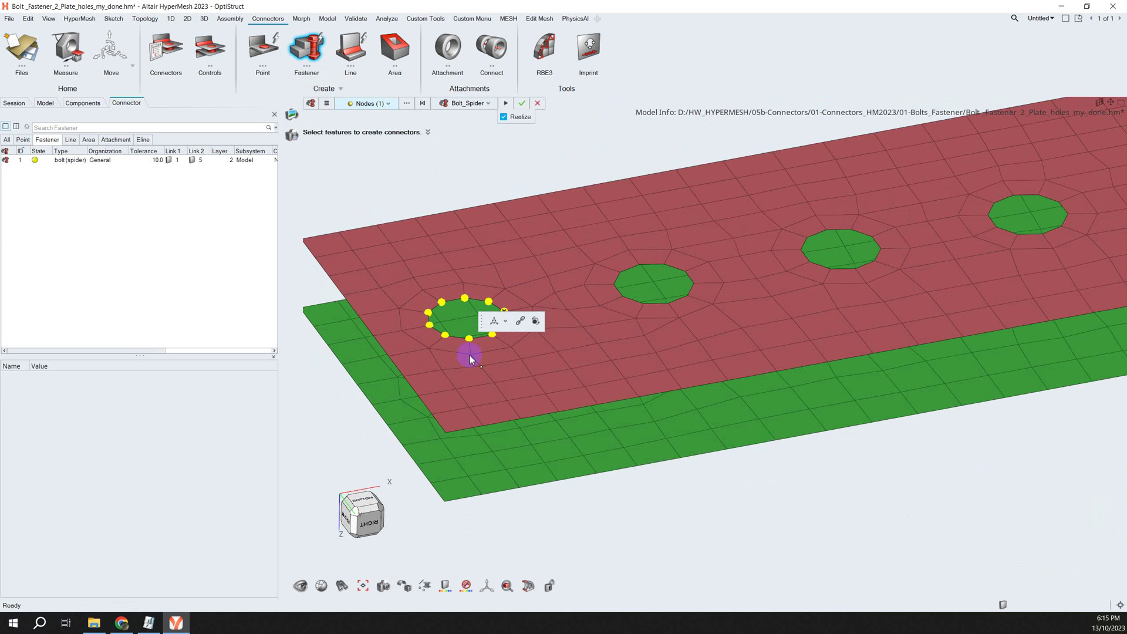
{"action": "left_click_drag", "start_coordinate": [448, 289], "coordinate": [537, 276], "text": "ctrl"}
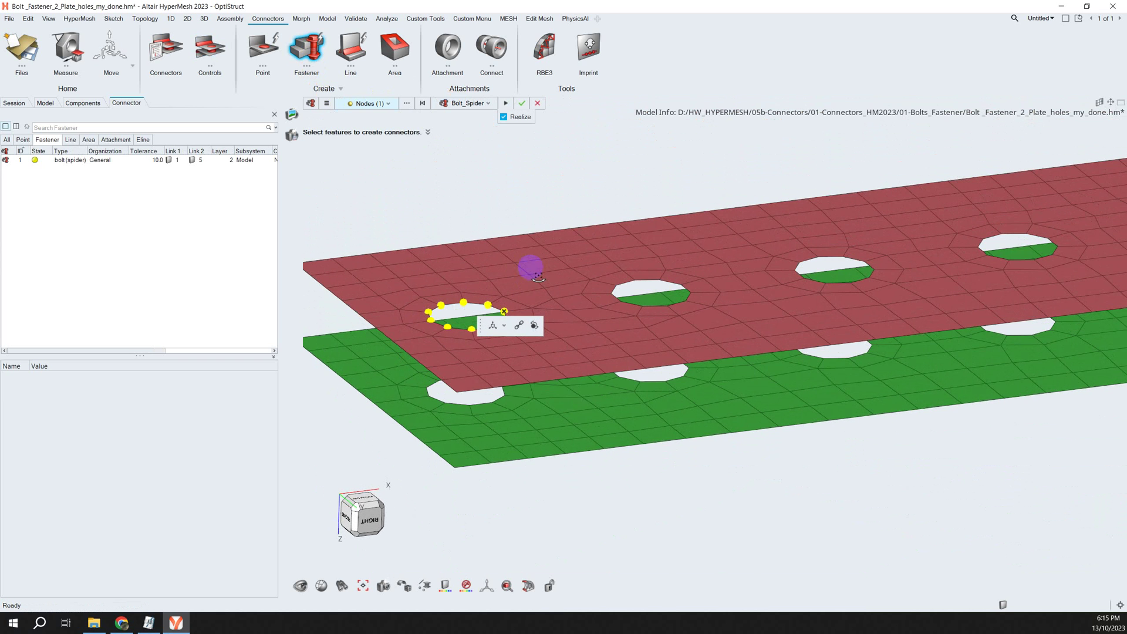
Step: Select fastener connector 1 in the browser and change its tolerance from 10.0 to 15
{"action": "left_click", "coordinate": [6, 140]}
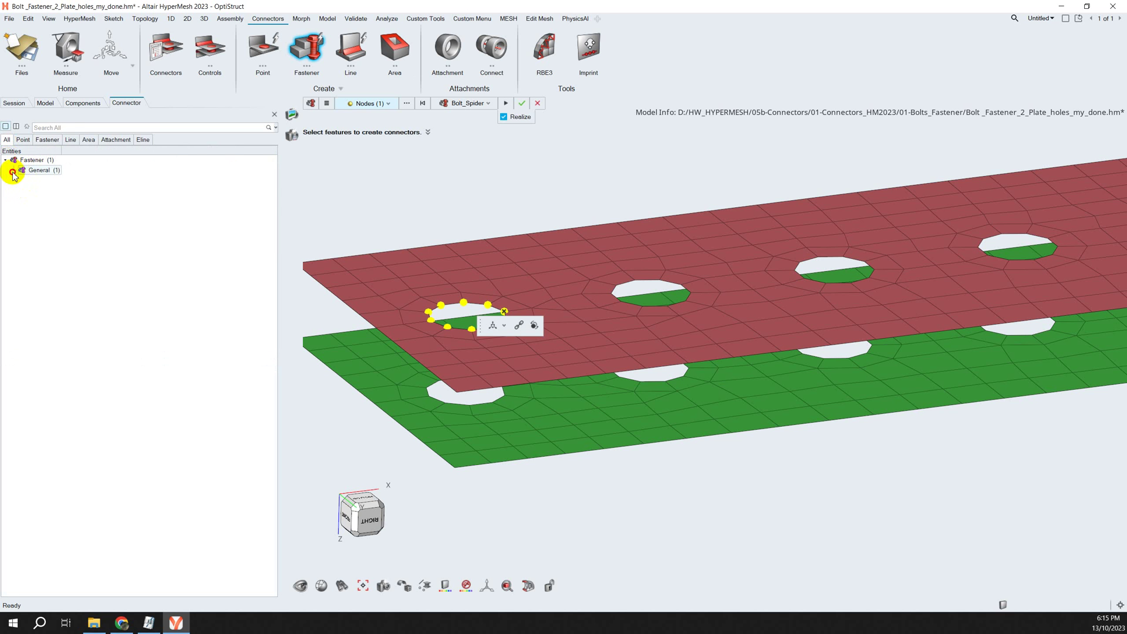
{"action": "left_click", "coordinate": [13, 171]}
{"action": "left_click", "coordinate": [47, 140]}
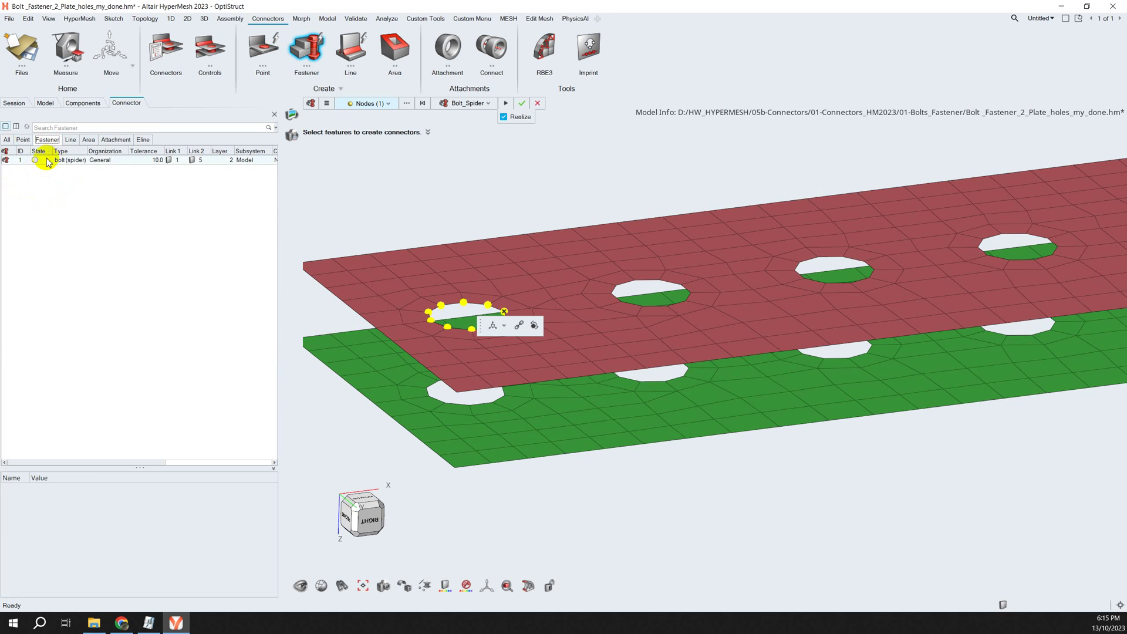
{"action": "left_click", "coordinate": [36, 162]}
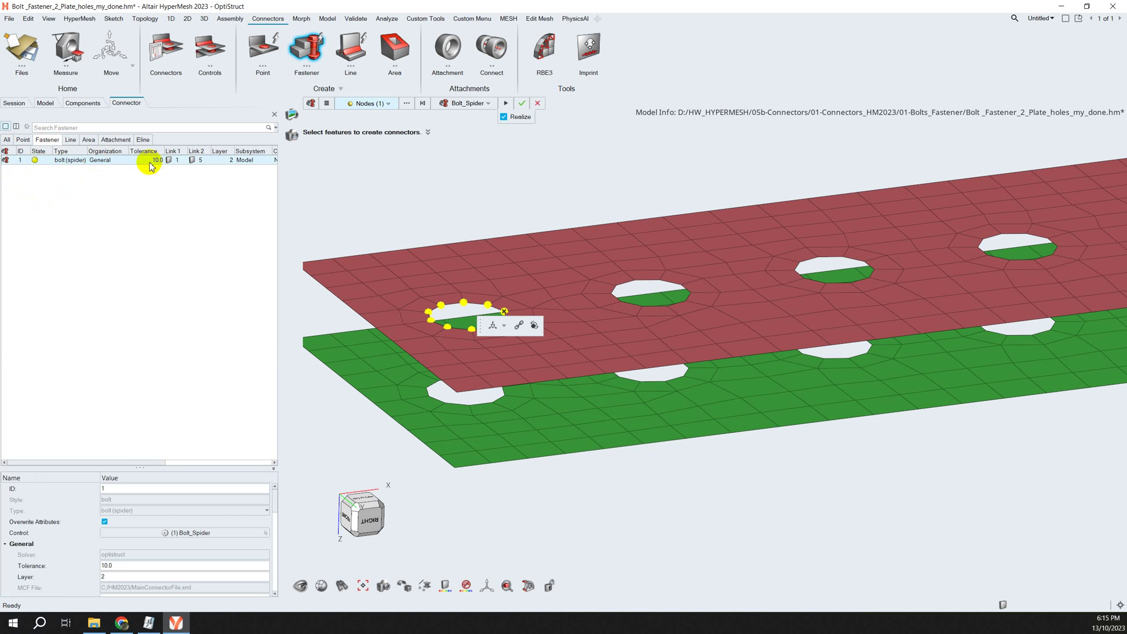
{"action": "right_click_drag", "start_coordinate": [453, 233], "coordinate": [448, 219]}
{"action": "mouse_move", "coordinate": [448, 219]}
{"action": "middle_mouse_down"}
{"action": "mouse_move", "coordinate": [463, 229]}
{"action": "mouse_move", "coordinate": [463, 206]}
{"action": "mouse_move", "coordinate": [452, 257]}
{"action": "mouse_move", "coordinate": [455, 234]}
{"action": "middle_mouse_up"}
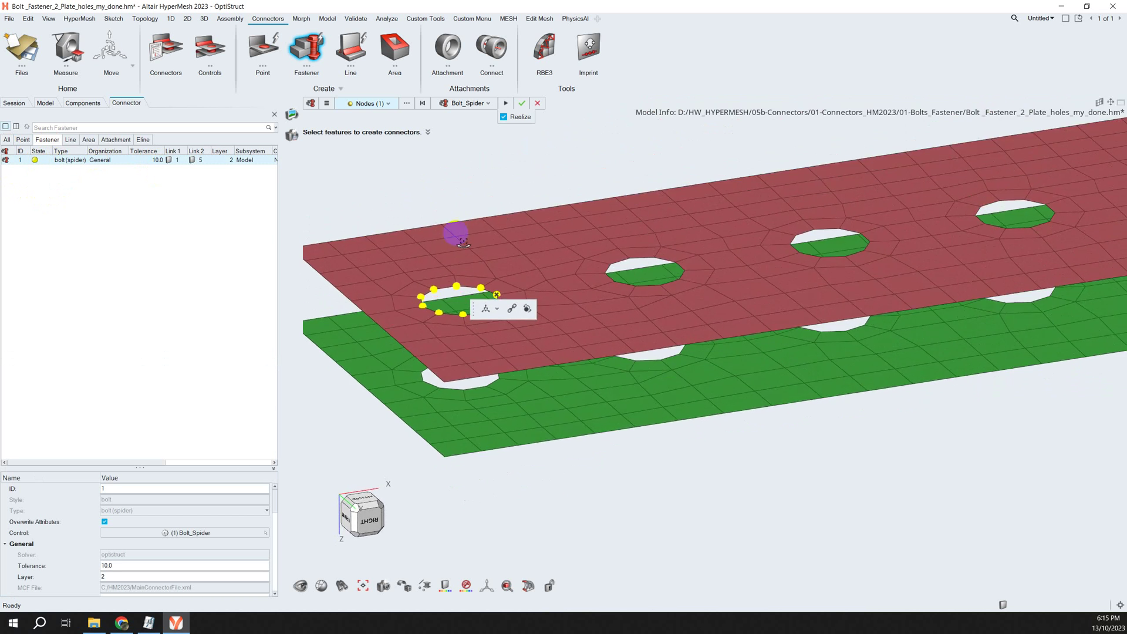
{"action": "left_click", "coordinate": [155, 162]}
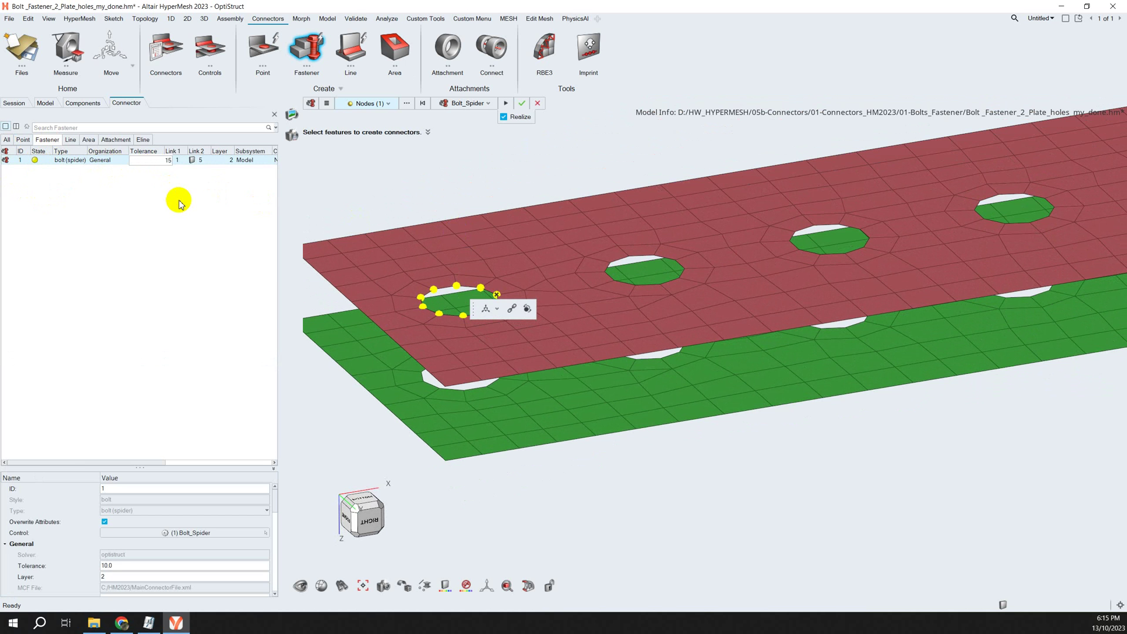
{"action": "key", "text": "Return"}
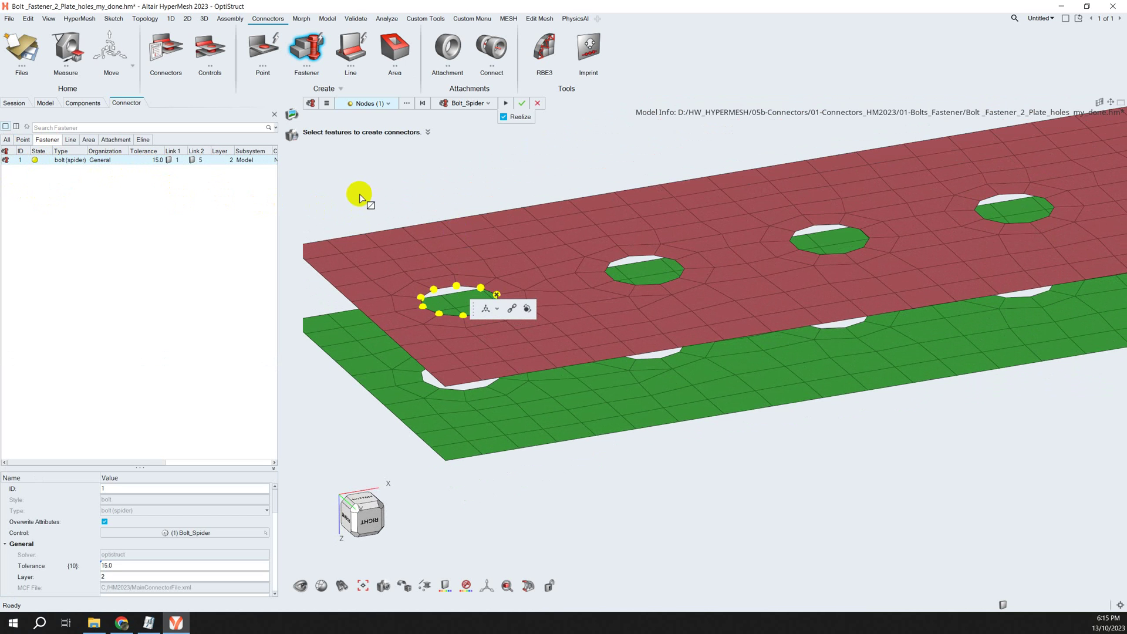
{"action": "right_click_drag", "start_coordinate": [377, 201], "coordinate": [450, 185]}
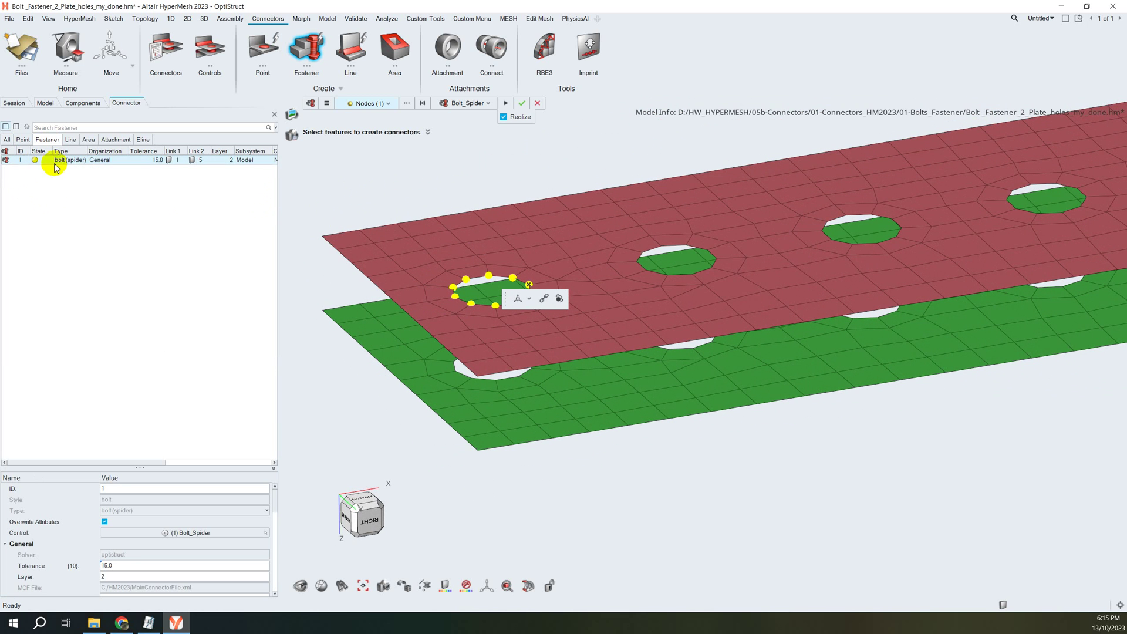
Step: Realize connector 1 into bolt spider elements at the first hole and finish fastener creation
{"action": "right_click", "coordinate": [34, 163]}
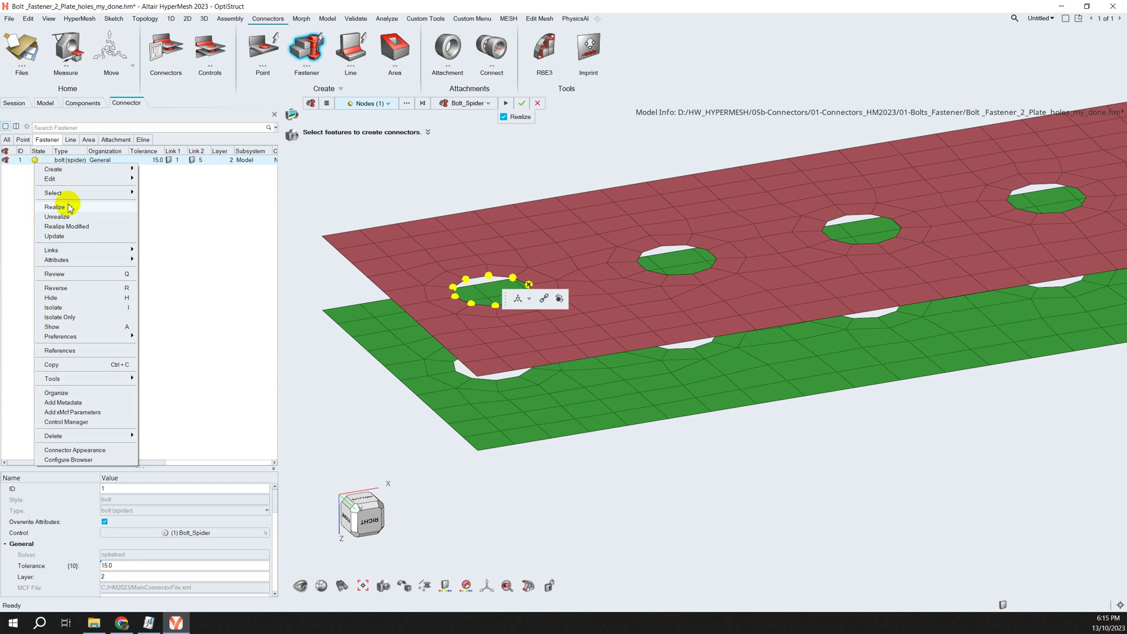
{"action": "left_click", "coordinate": [69, 208]}
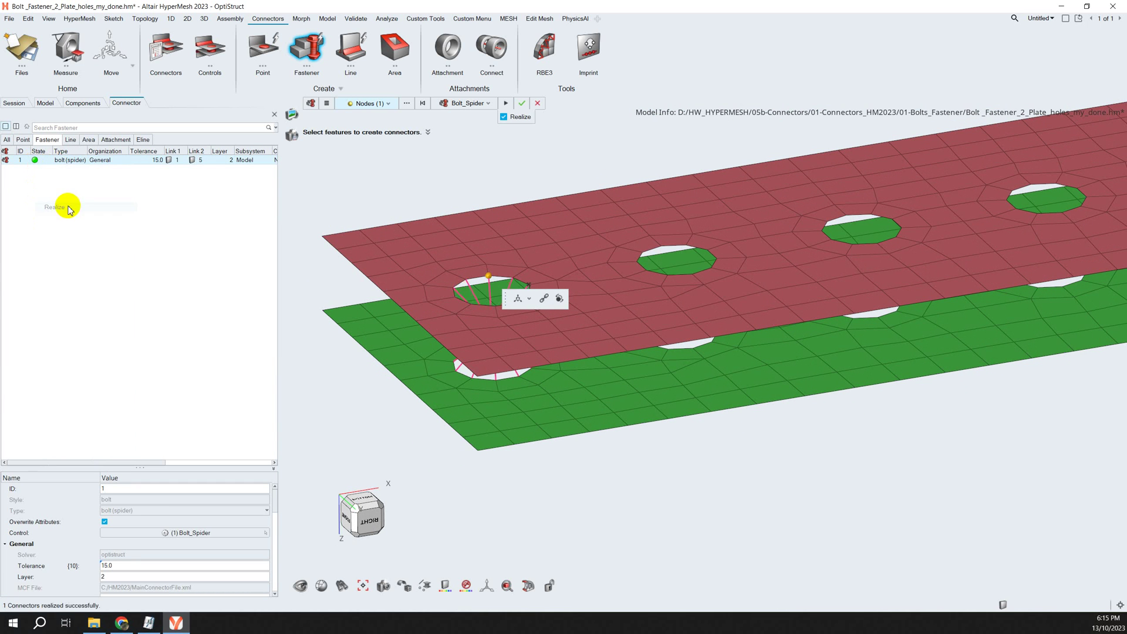
{"action": "middle_click_drag", "start_coordinate": [611, 231], "coordinate": [533, 247]}
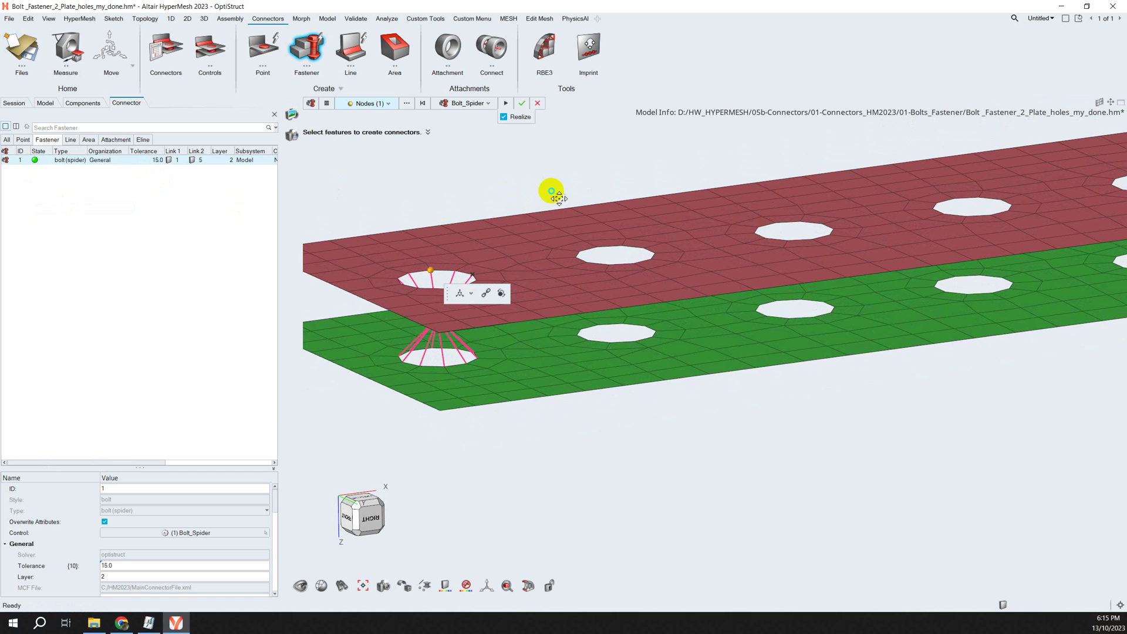
{"action": "right_click_drag", "start_coordinate": [554, 193], "coordinate": [599, 194]}
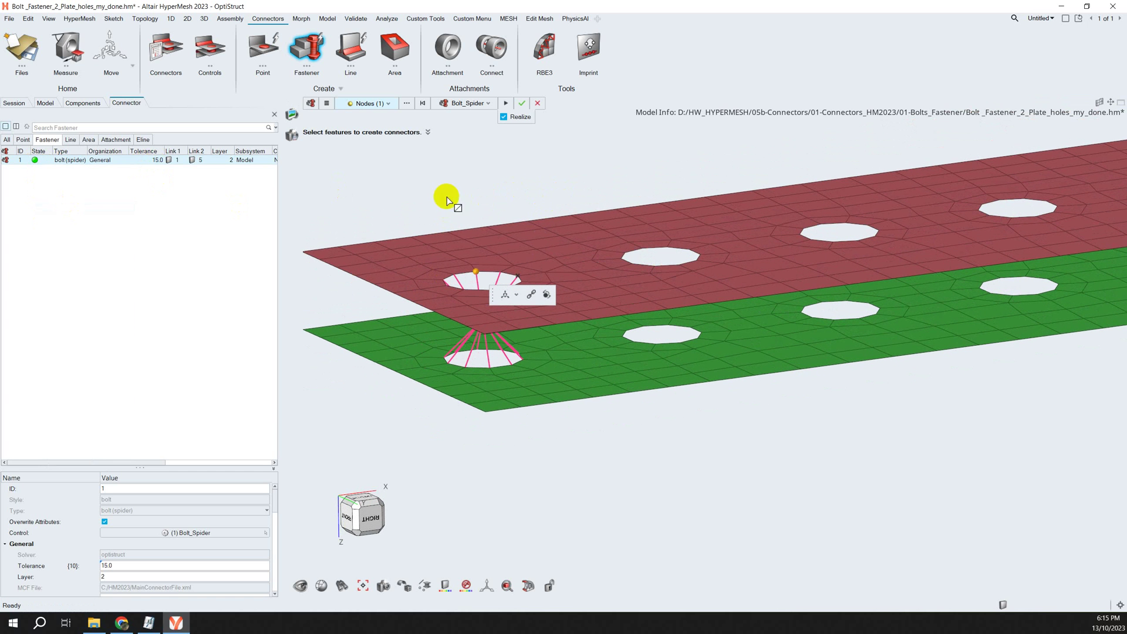
{"action": "left_click", "coordinate": [523, 104]}
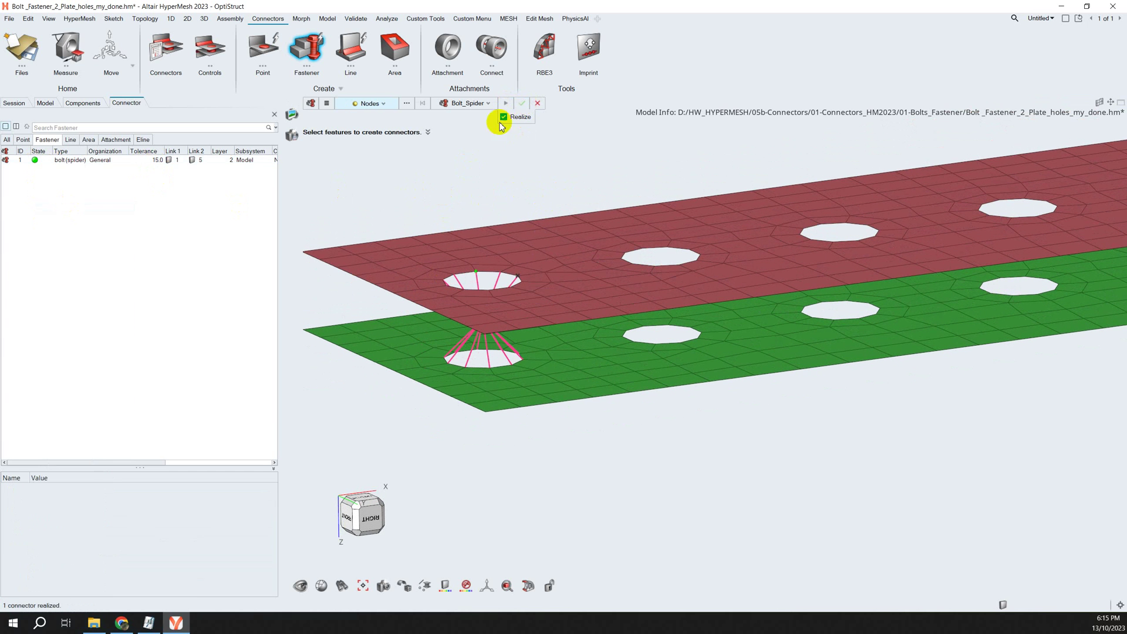
{"action": "left_click", "coordinate": [539, 104]}
{"action": "middle_click_drag", "start_coordinate": [534, 171], "coordinate": [558, 171]}
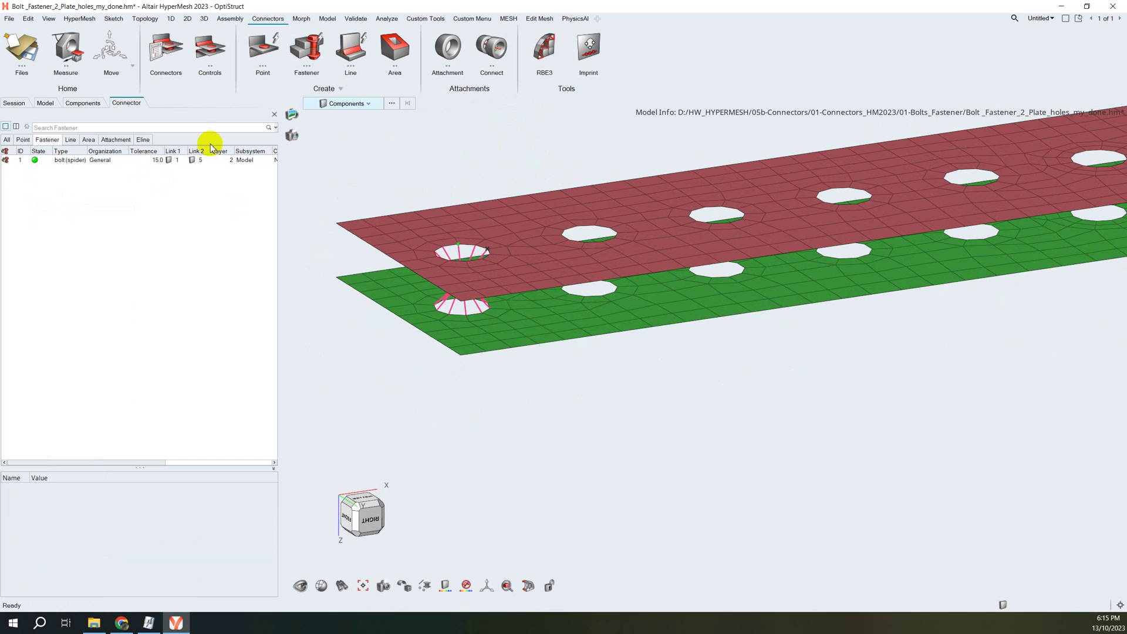
Step: Change the Bolt_Spider control's tolerance from 10.0 to 15 in the Connector Control Manager
{"action": "left_click", "coordinate": [210, 56]}
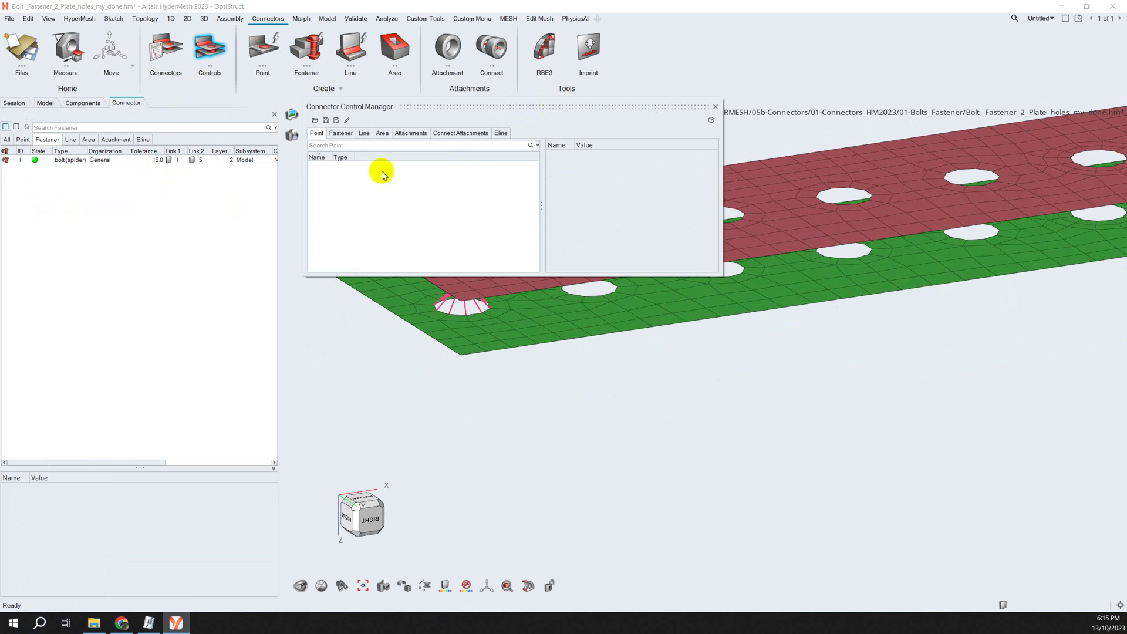
{"action": "left_click", "coordinate": [342, 167]}
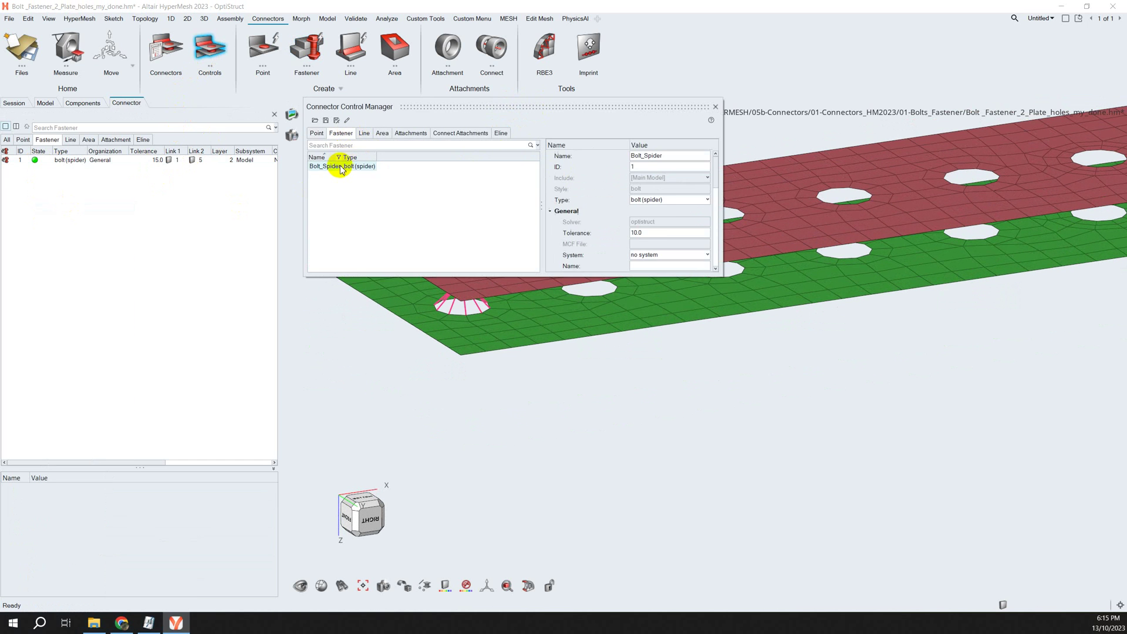
{"action": "left_click", "coordinate": [658, 234]}
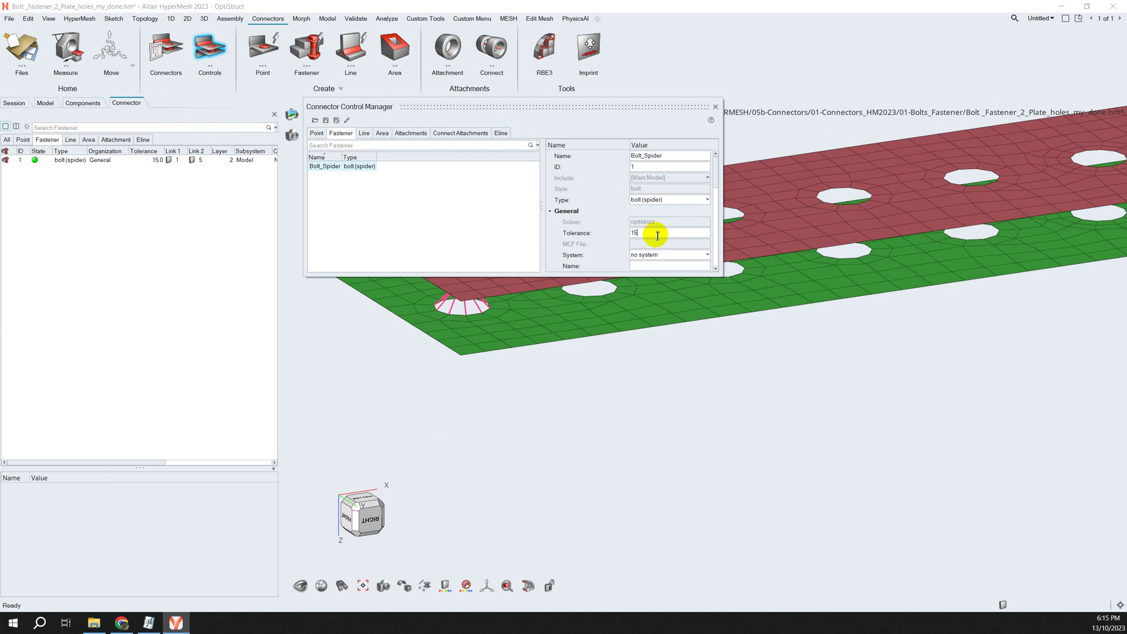
{"action": "left_click", "coordinate": [717, 107]}
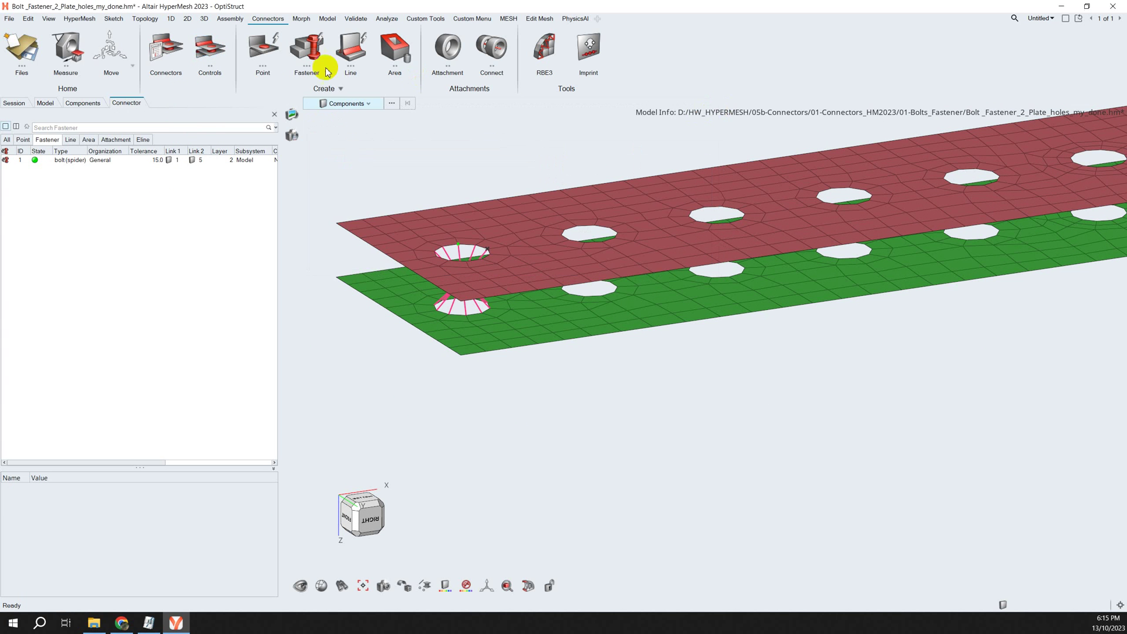
Step: Place a second Bolt_Spider fastener connector at the second hole
{"action": "left_click", "coordinate": [313, 54]}
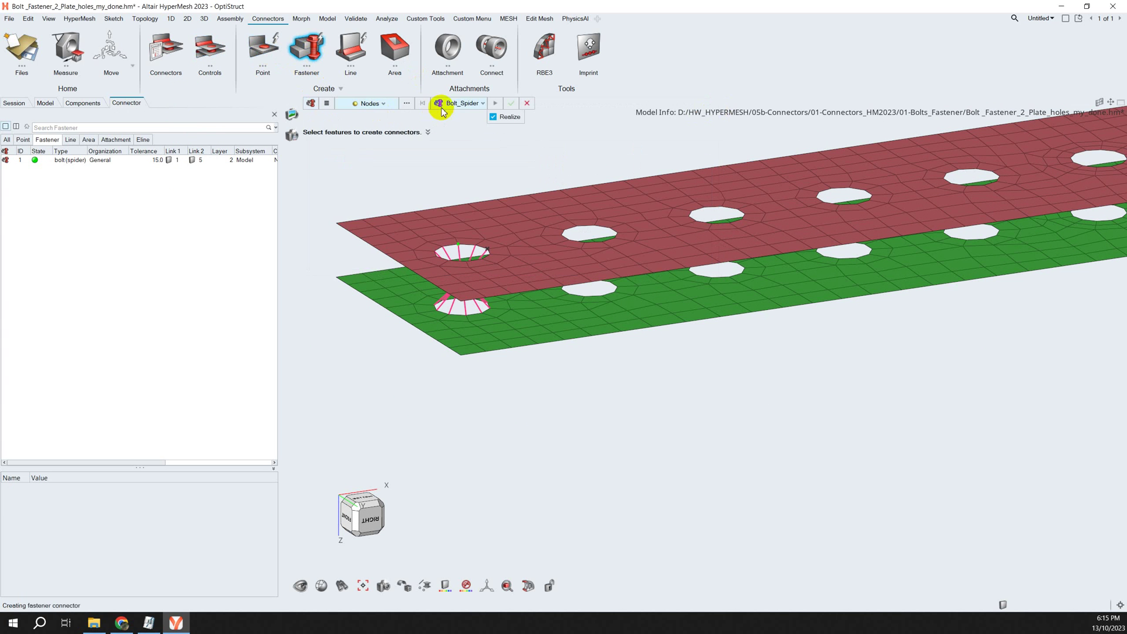
{"action": "left_click", "coordinate": [464, 106]}
{"action": "left_click", "coordinate": [462, 128]}
{"action": "right_click_drag", "start_coordinate": [528, 160], "coordinate": [379, 224]}
{"action": "middle_click_drag", "start_coordinate": [507, 207], "coordinate": [542, 233]}
{"action": "left_click_drag", "start_coordinate": [543, 233], "coordinate": [521, 224], "text": "ctrl"}
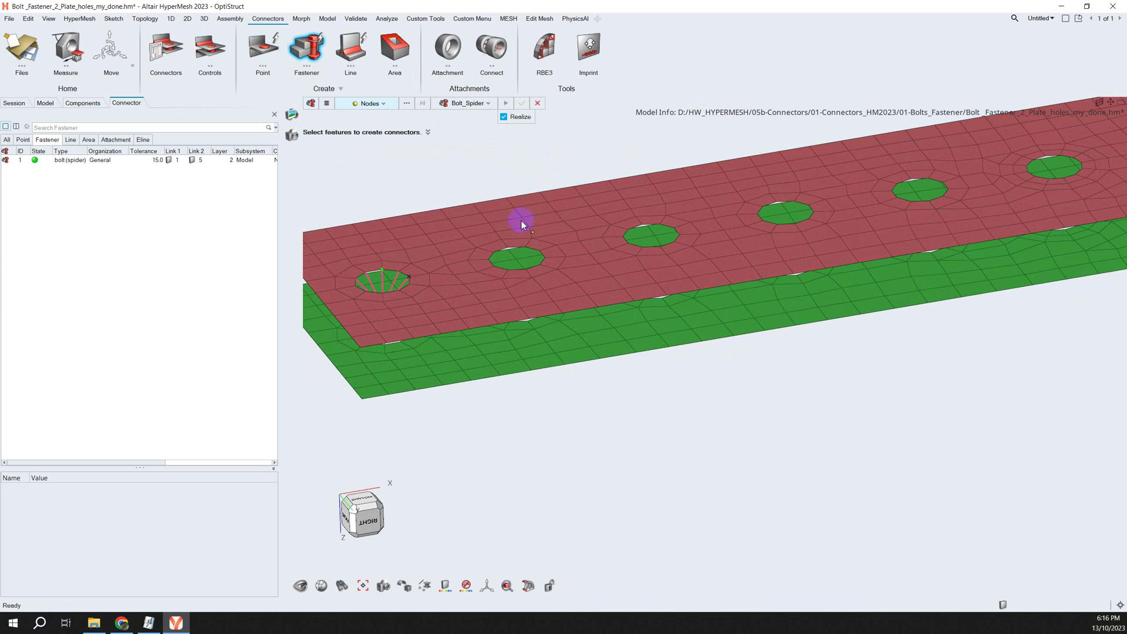
{"action": "left_click", "coordinate": [527, 248]}
Step: Bring up the link detection settings for connector 2
{"action": "left_click_drag", "start_coordinate": [503, 306], "coordinate": [527, 330], "text": "ctrl"}
{"action": "right_click_drag", "start_coordinate": [535, 325], "coordinate": [522, 342]}
{"action": "left_click_drag", "start_coordinate": [555, 229], "coordinate": [588, 262], "text": "ctrl"}
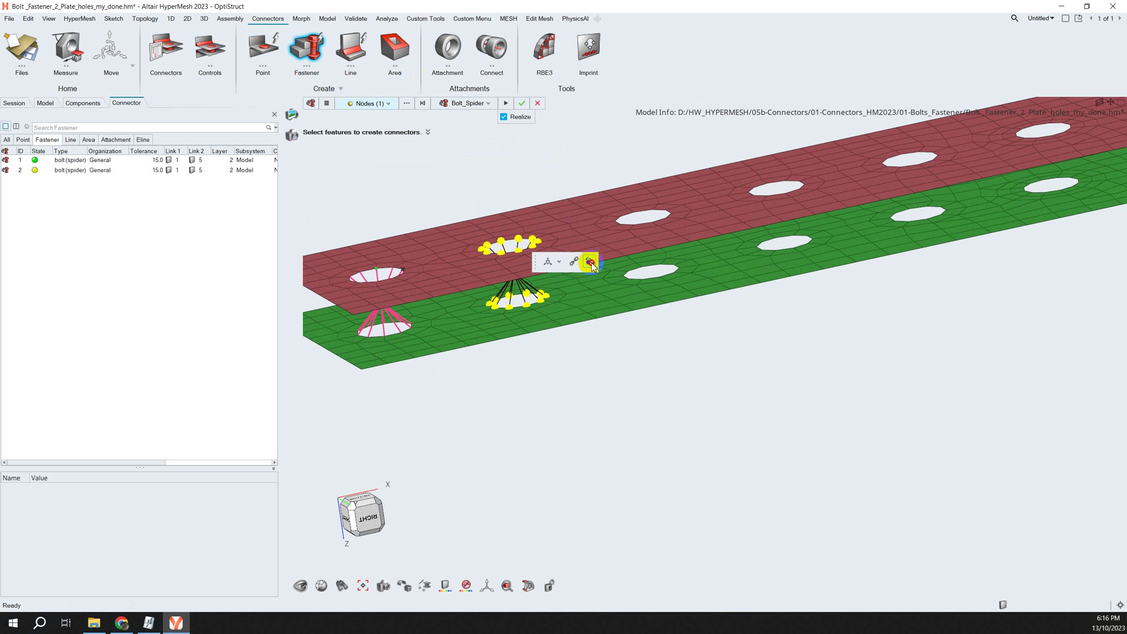
{"action": "left_click", "coordinate": [575, 263]}
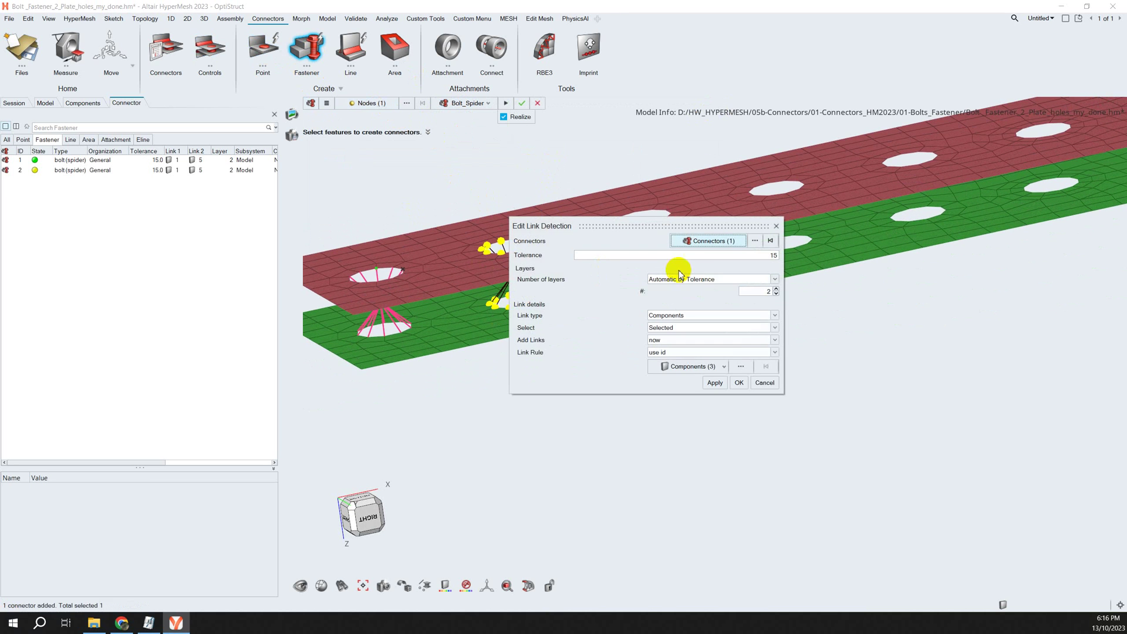
Step: Confirm connector 2's link detection with 2 layers and the Components link type
{"action": "double_click", "coordinate": [763, 294]}
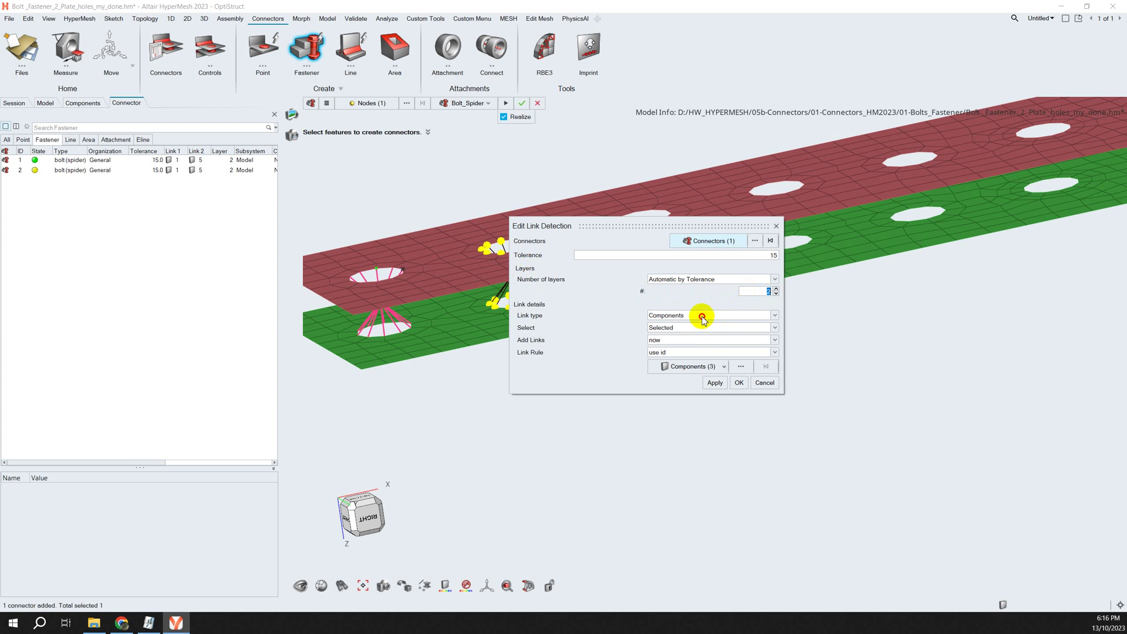
{"action": "left_click", "coordinate": [698, 315]}
{"action": "left_click", "coordinate": [699, 316]}
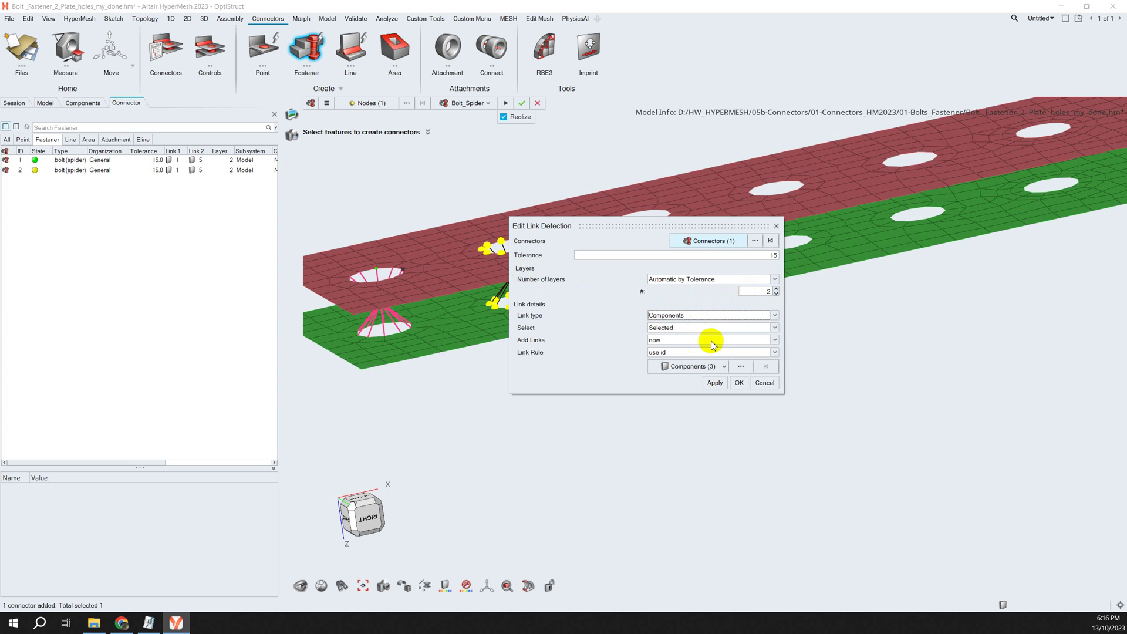
{"action": "left_click", "coordinate": [739, 383]}
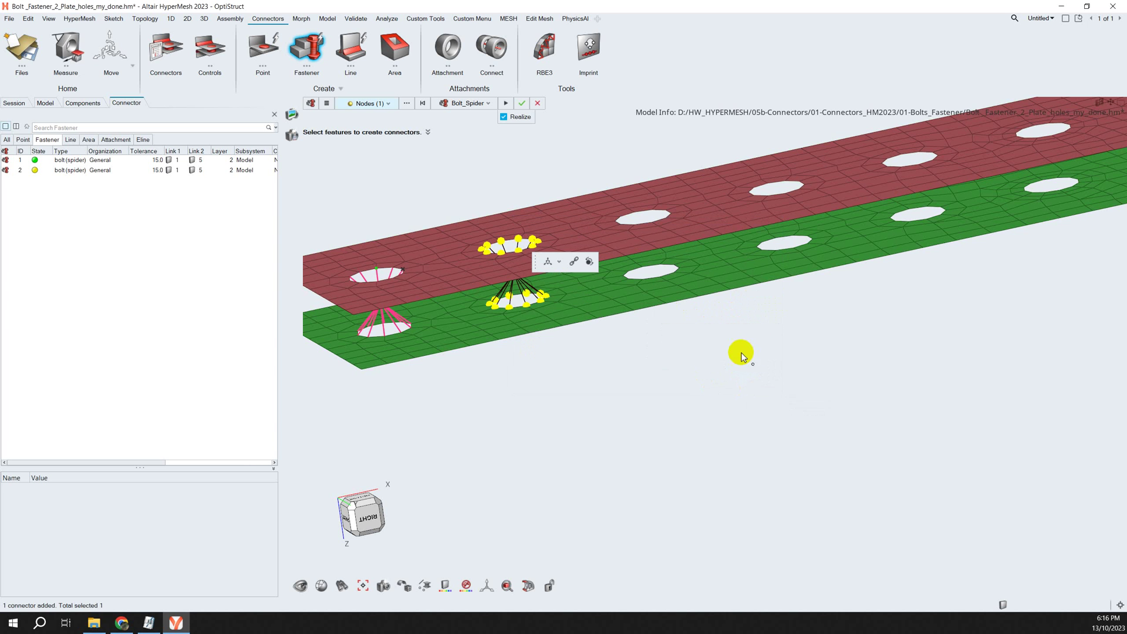
Step: Realize connector 2 as a spider bolt at the second hole
{"action": "right_click_drag", "start_coordinate": [756, 340], "coordinate": [685, 369]}
{"action": "scroll", "coordinate": [685, 369], "scroll_direction": "down", "scroll_amount": 2}
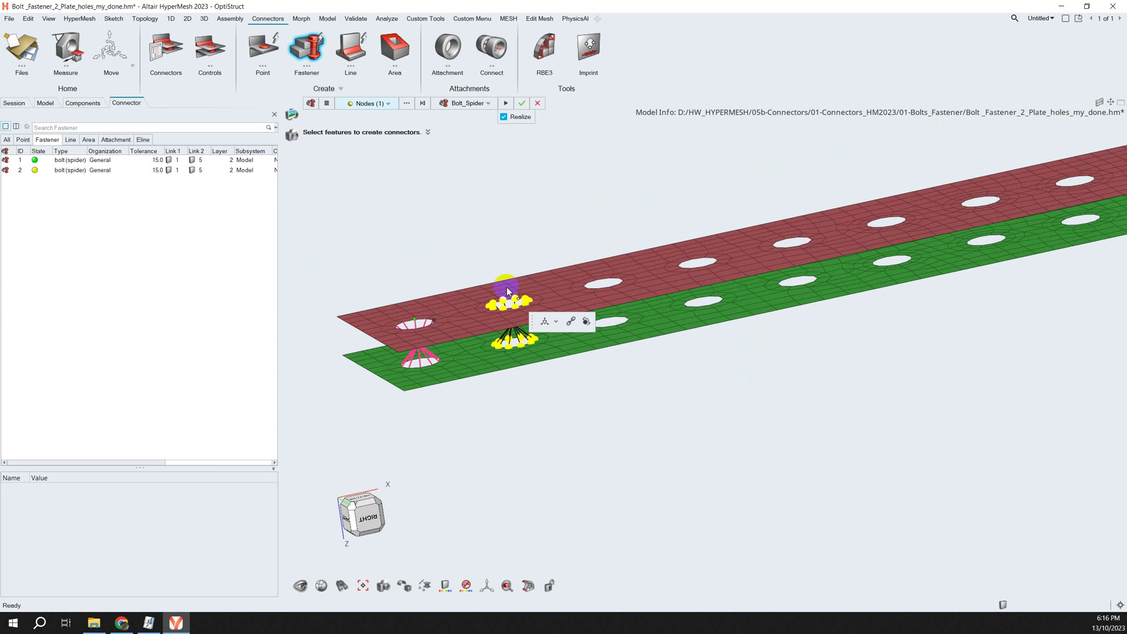
{"action": "middle_click", "coordinate": [516, 182]}
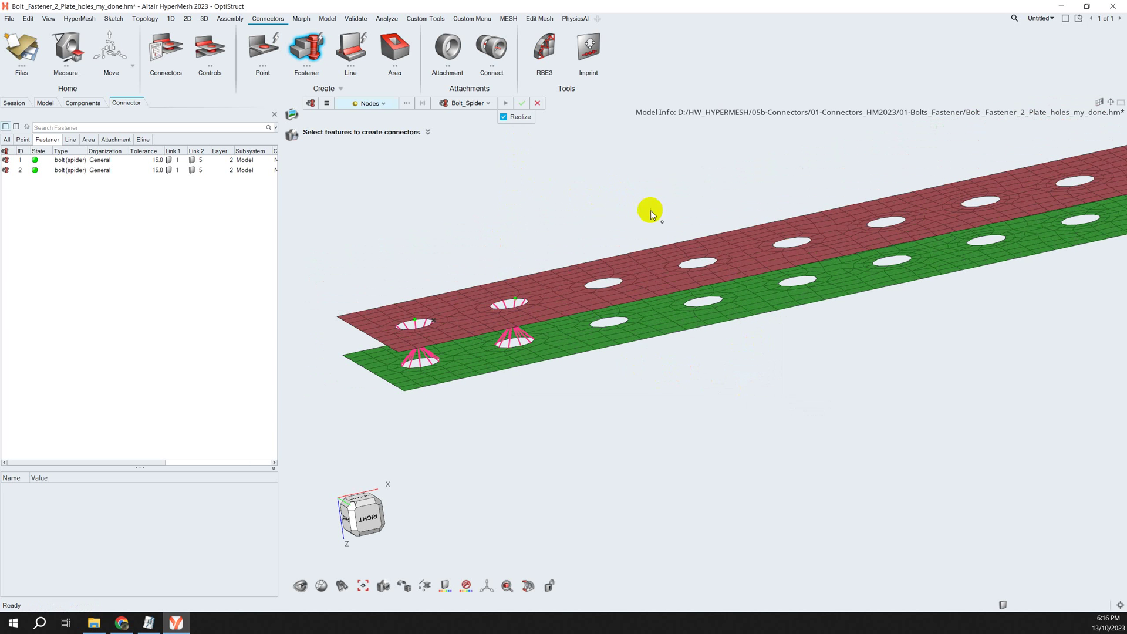
Step: Reorient the plates and exit fastener creation
{"action": "left_click_drag", "start_coordinate": [651, 210], "coordinate": [510, 101], "text": "ctrl"}
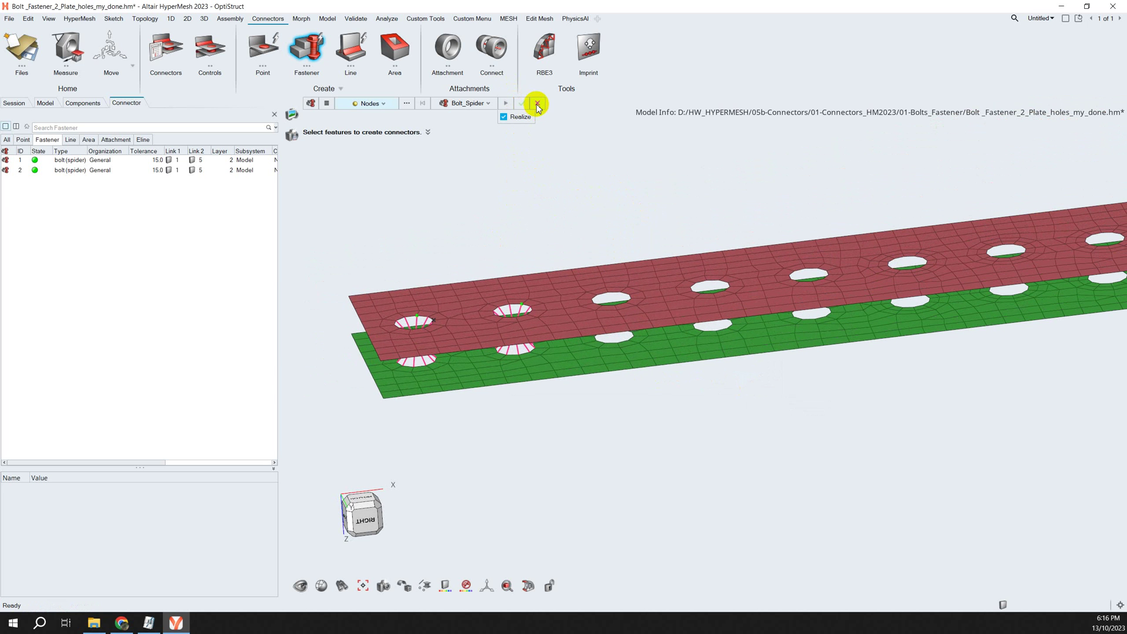
{"action": "right_click_drag", "start_coordinate": [568, 157], "coordinate": [477, 175]}
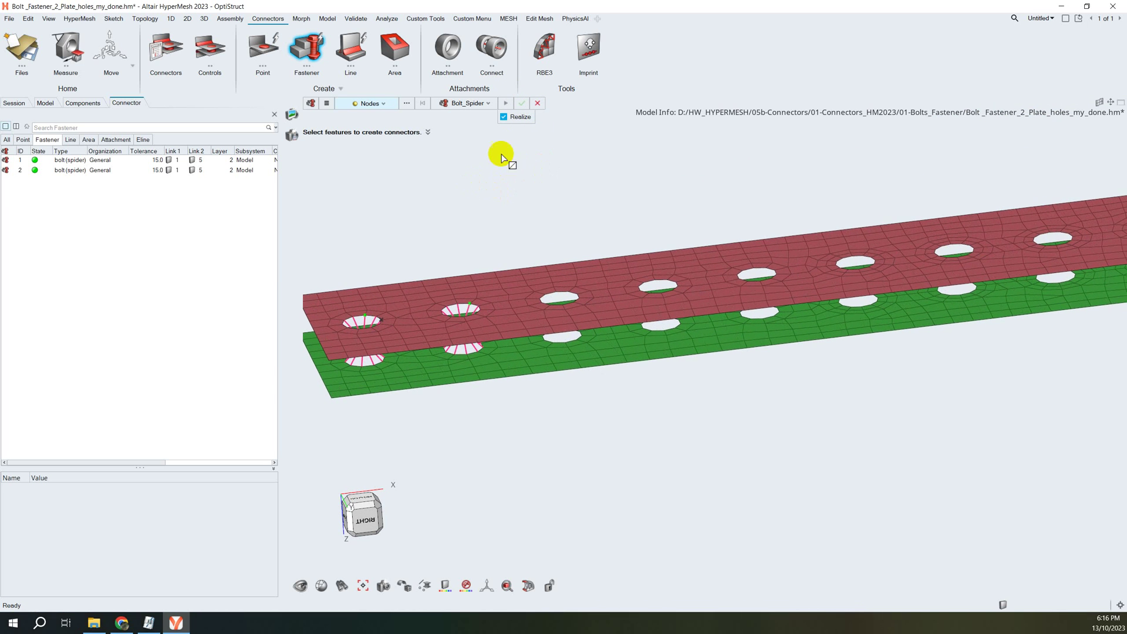
{"action": "left_click", "coordinate": [540, 105]}
{"action": "left_click", "coordinate": [540, 104]}
{"action": "left_click", "coordinate": [209, 52]}
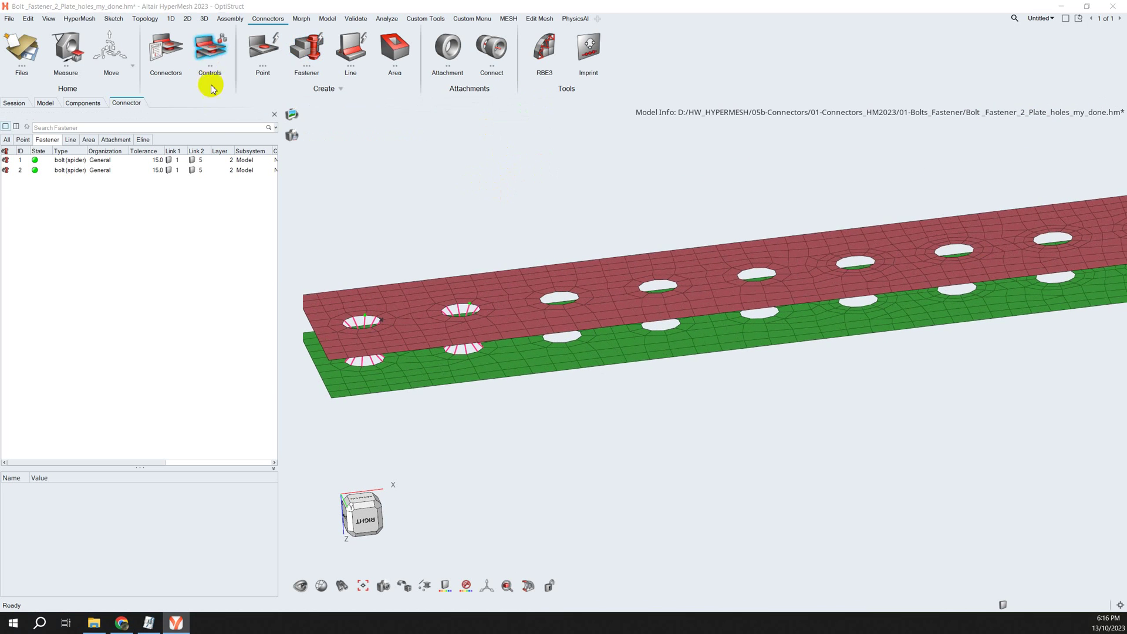
Step: Add fastener control bolt_washer_Cbar of type bolt (washer 1) cbar with tolerance 15
{"action": "left_click", "coordinate": [340, 133]}
{"action": "right_click", "coordinate": [339, 185]}
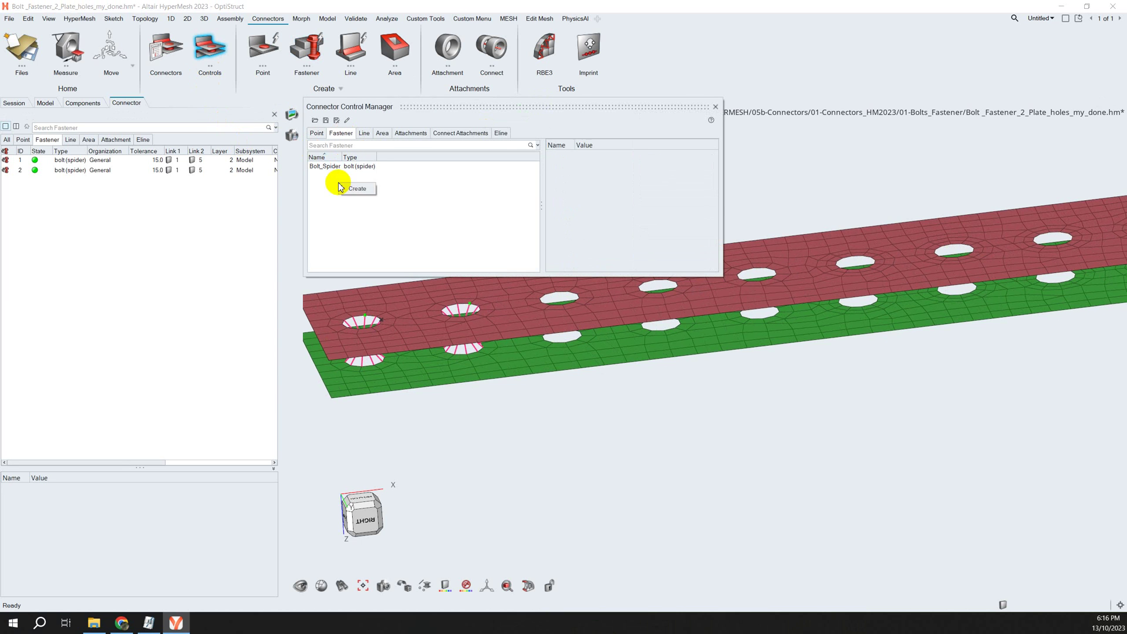
{"action": "left_click", "coordinate": [356, 189]}
{"action": "left_click", "coordinate": [663, 200]}
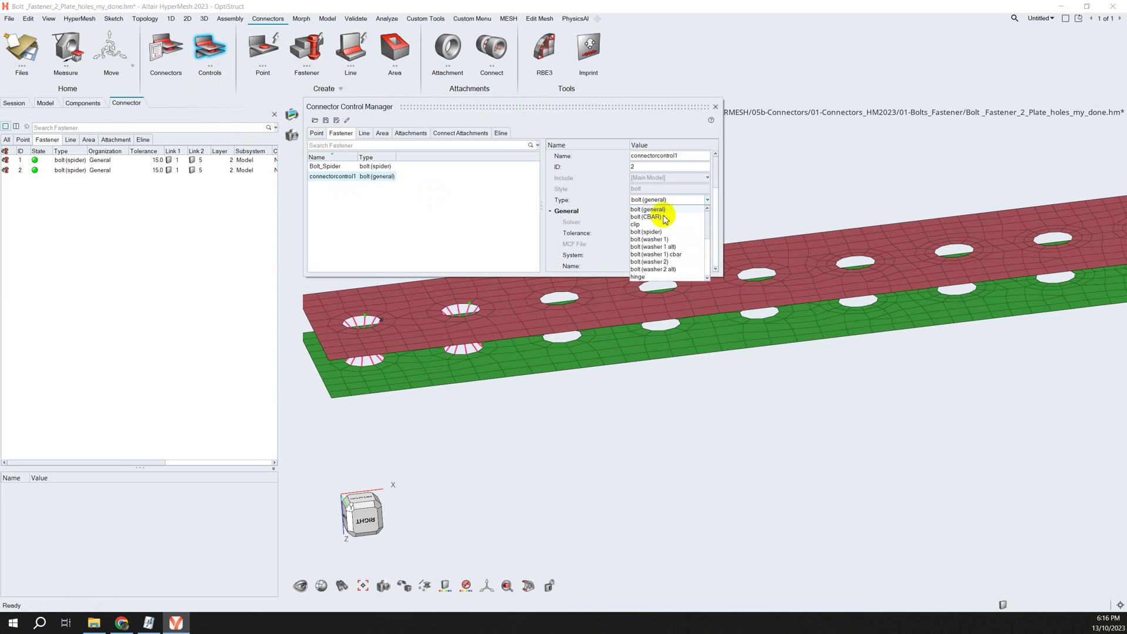
{"action": "left_click", "coordinate": [679, 255]}
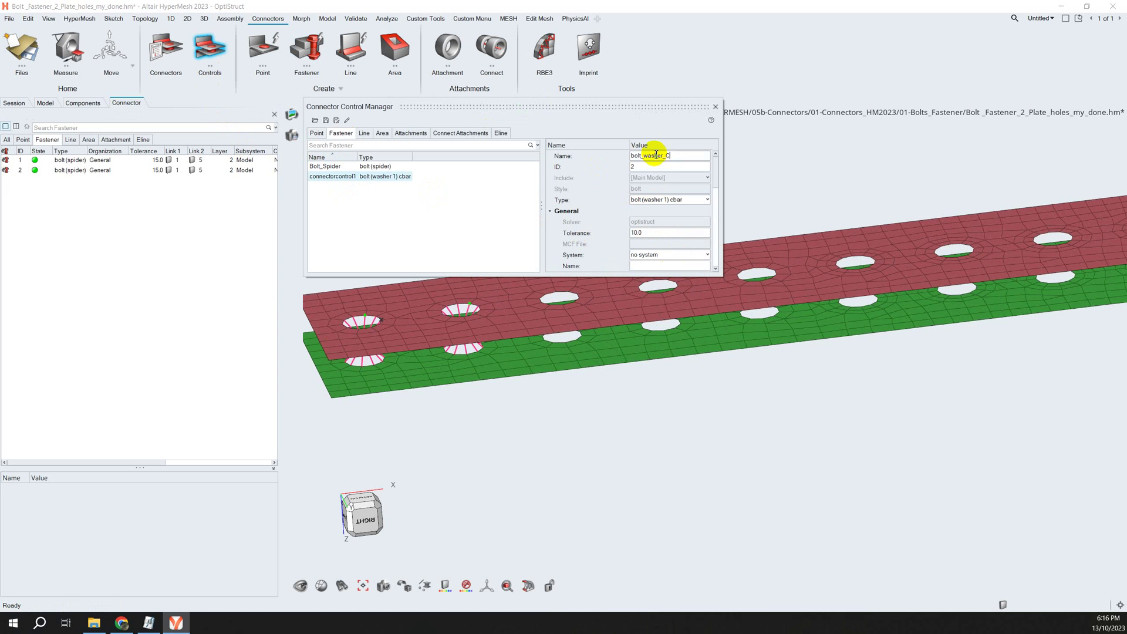
{"action": "left_click", "coordinate": [646, 233]}
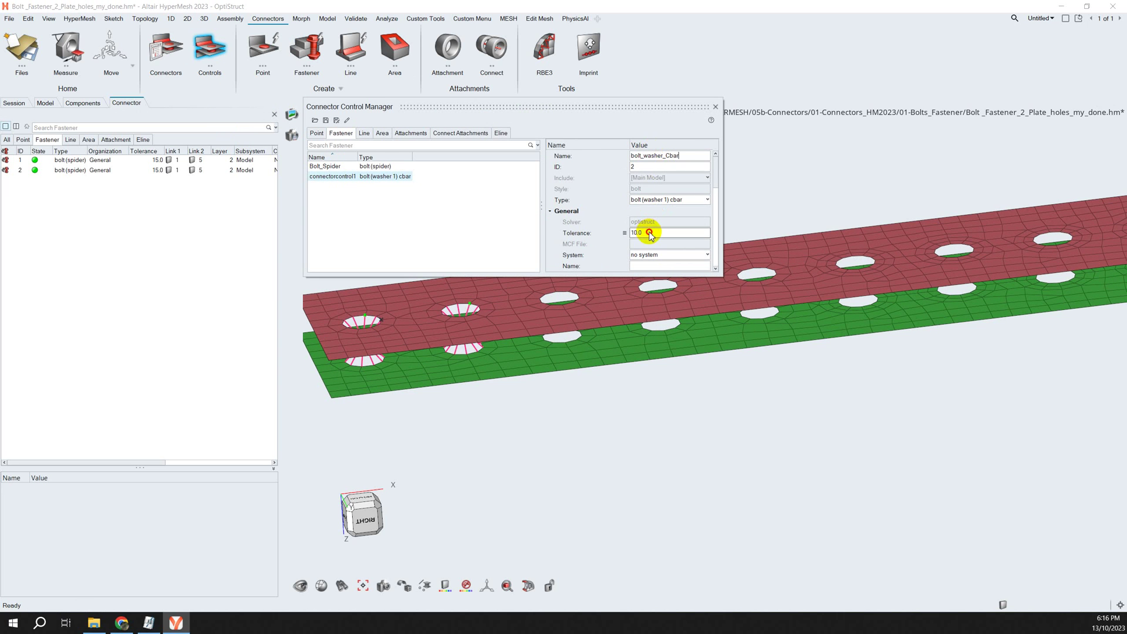
{"action": "type", "text": "10"}
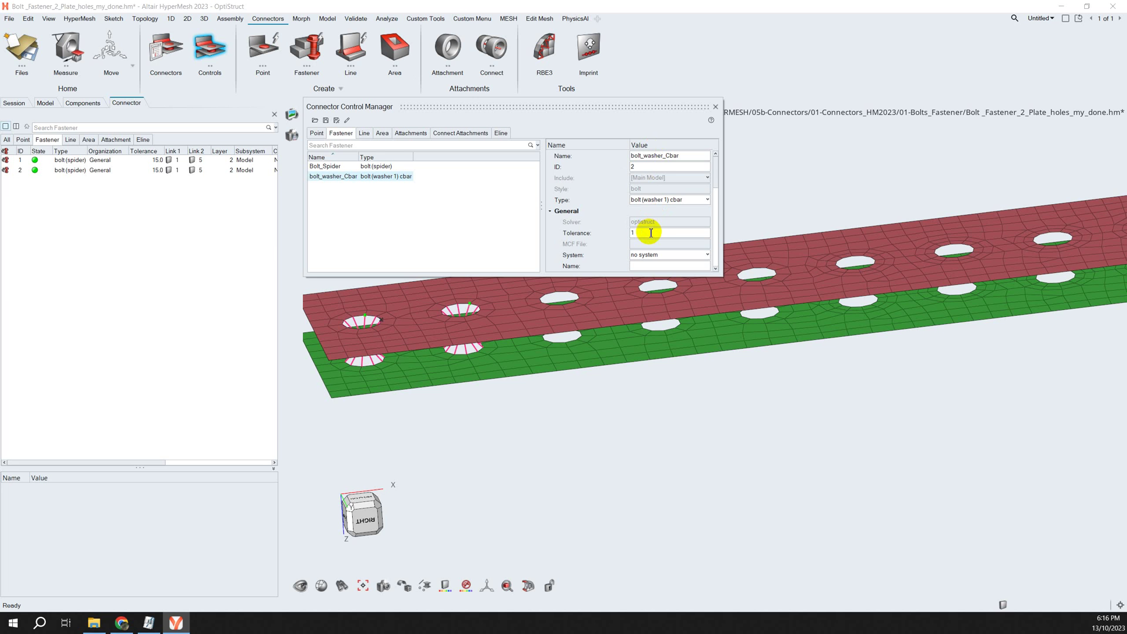
{"action": "key", "text": "Return"}
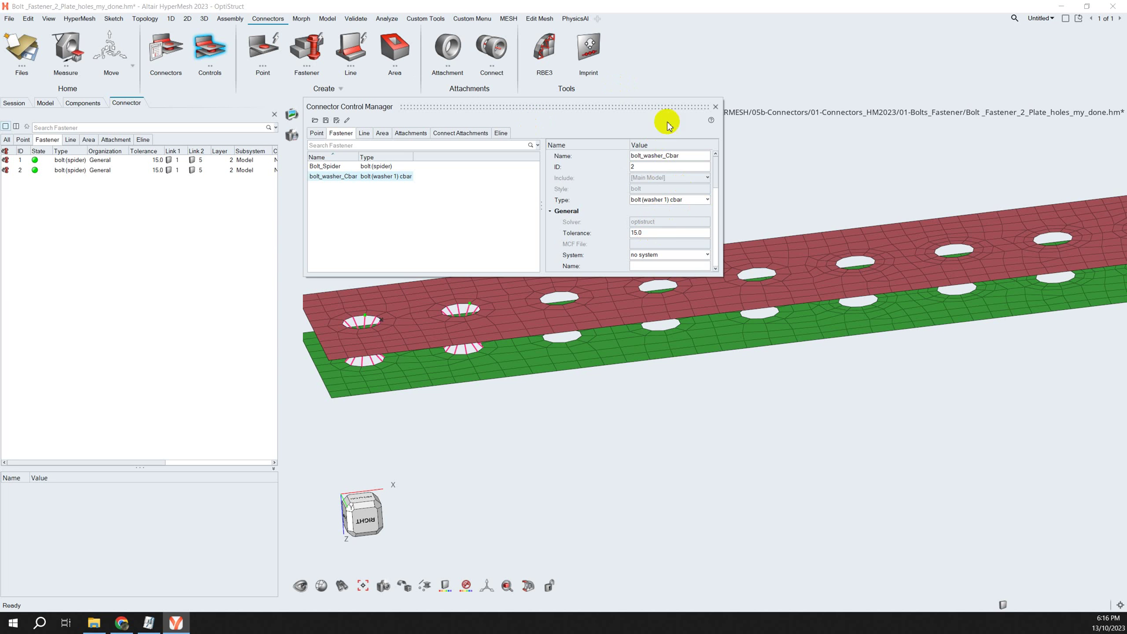
Step: Start a fastener connector using the bolt_washer_Cbar control
{"action": "left_click", "coordinate": [313, 54]}
{"action": "left_click", "coordinate": [470, 104]}
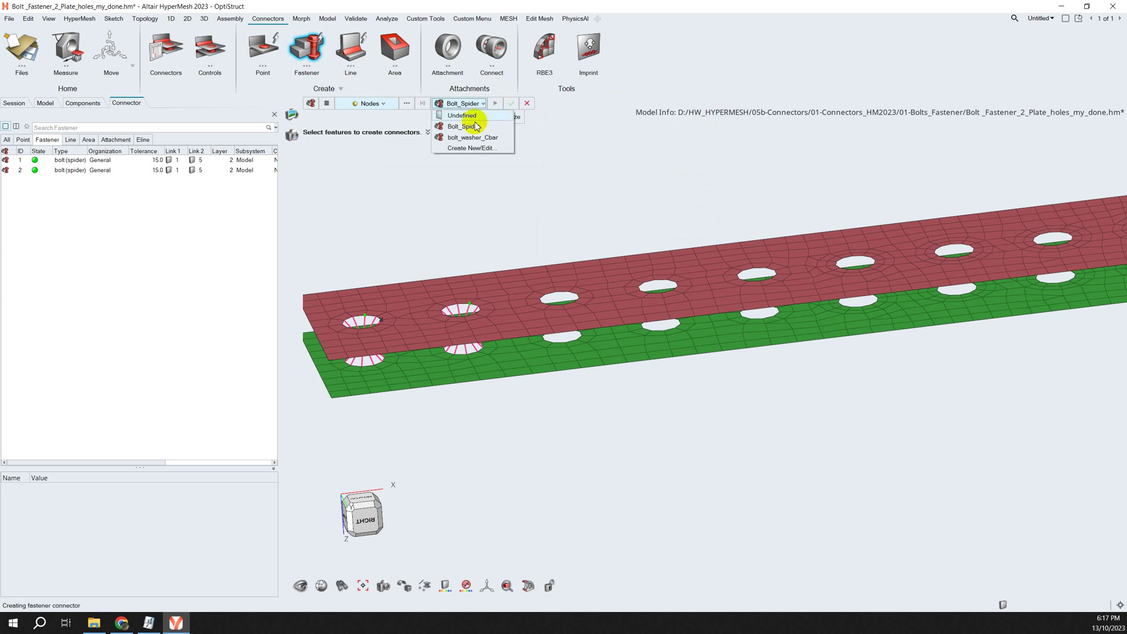
{"action": "left_click", "coordinate": [473, 138]}
{"action": "left_click_drag", "start_coordinate": [563, 194], "coordinate": [568, 272], "text": "ctrl"}
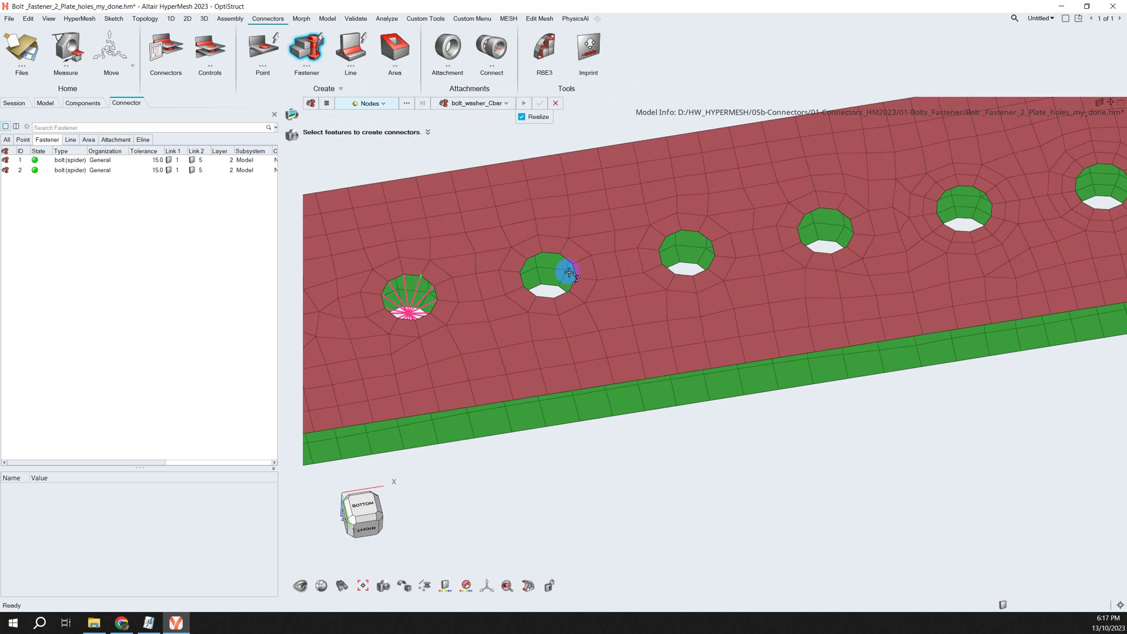
{"action": "scroll", "coordinate": [569, 273], "scroll_direction": "up", "scroll_amount": 2}
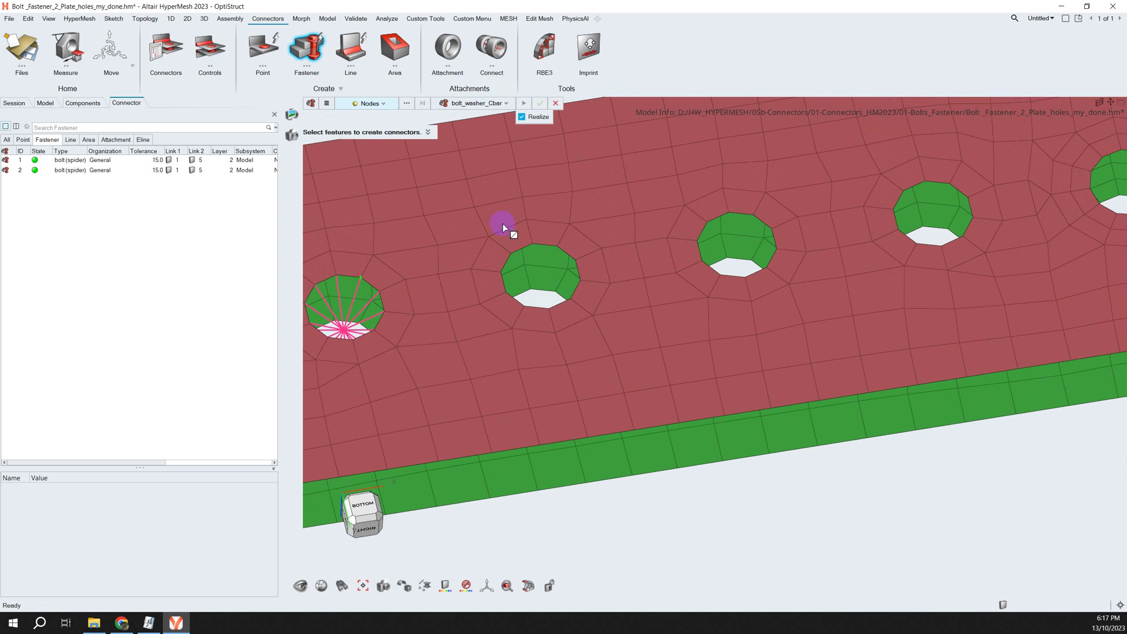
Step: Pick a node on the third hole's edge and apply the washer-cbar bolt
{"action": "left_click", "coordinate": [556, 248]}
{"action": "left_click_drag", "start_coordinate": [526, 345], "coordinate": [517, 294], "text": "ctrl"}
{"action": "scroll", "coordinate": [511, 256], "scroll_direction": "up", "scroll_amount": 6}
{"action": "scroll", "coordinate": [516, 258], "scroll_direction": "down", "scroll_amount": 4}
{"action": "scroll", "coordinate": [531, 275], "scroll_direction": "up", "scroll_amount": 2}
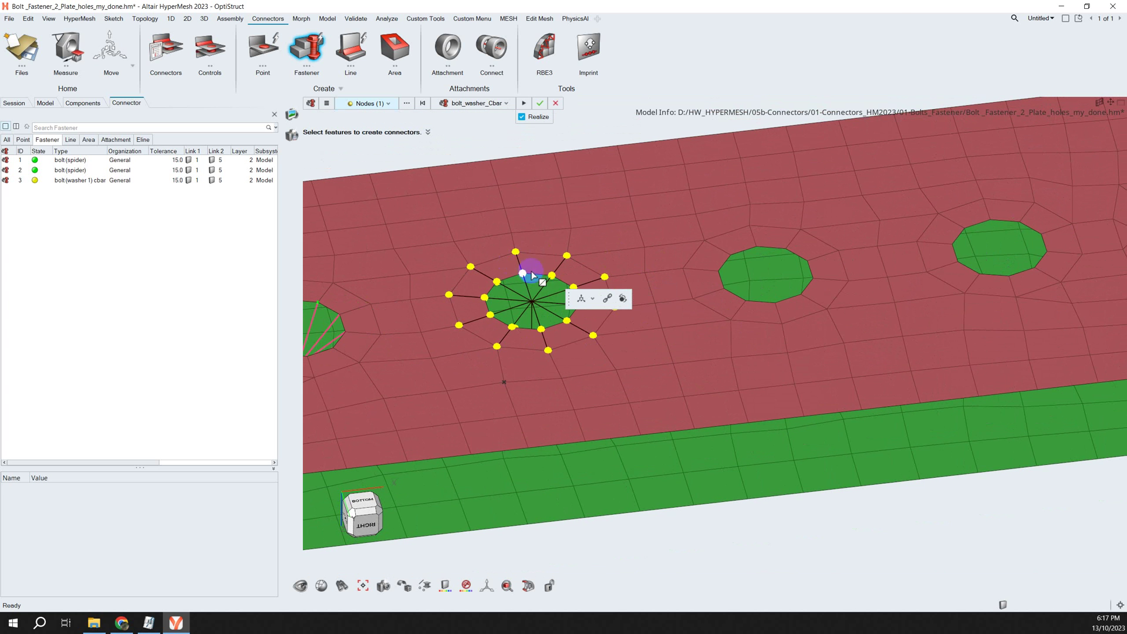
{"action": "left_click", "coordinate": [540, 106]}
{"action": "scroll", "coordinate": [629, 229], "scroll_direction": "down", "scroll_amount": 3}
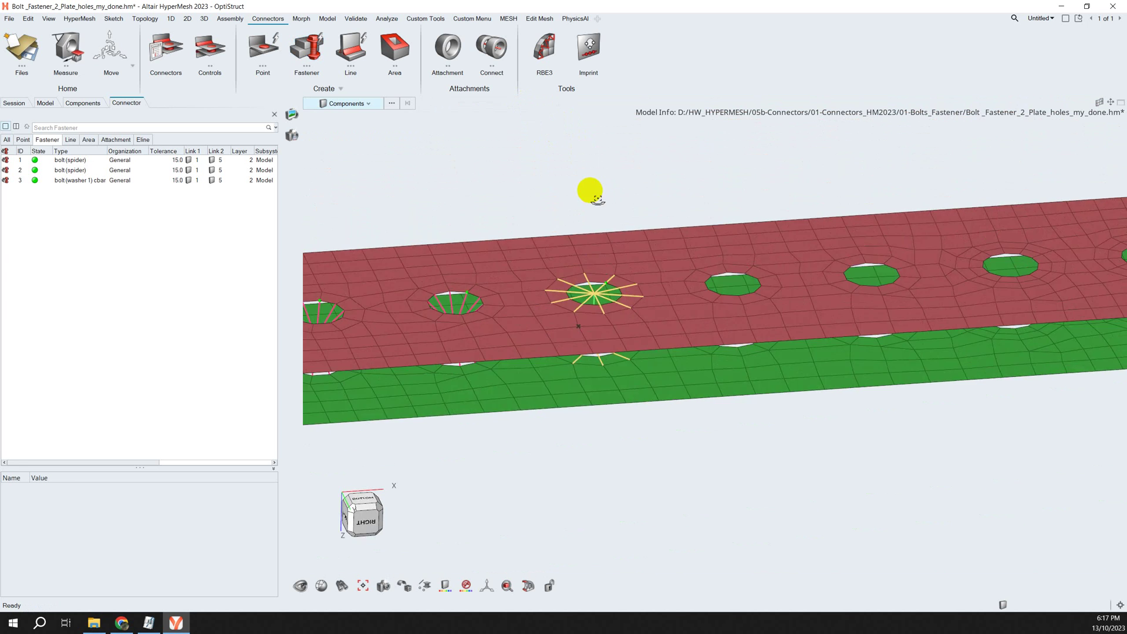
{"action": "middle_click_drag", "start_coordinate": [590, 190], "coordinate": [590, 187]}
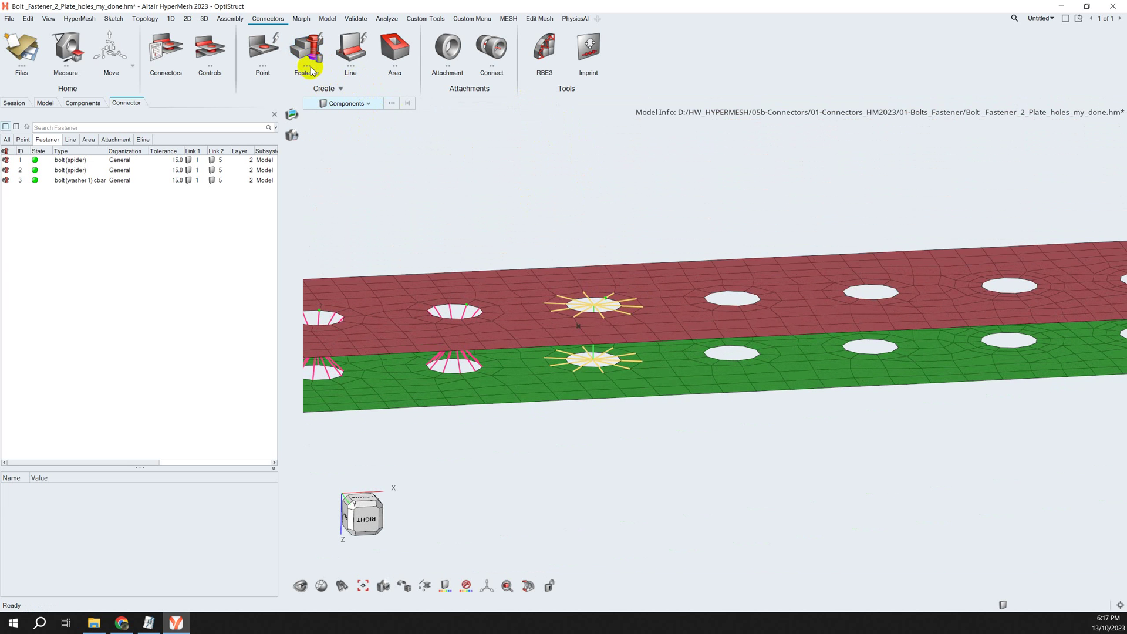
{"action": "left_click_drag", "start_coordinate": [508, 189], "coordinate": [470, 211], "text": "ctrl"}
{"action": "mouse_move", "coordinate": [426, 585]}
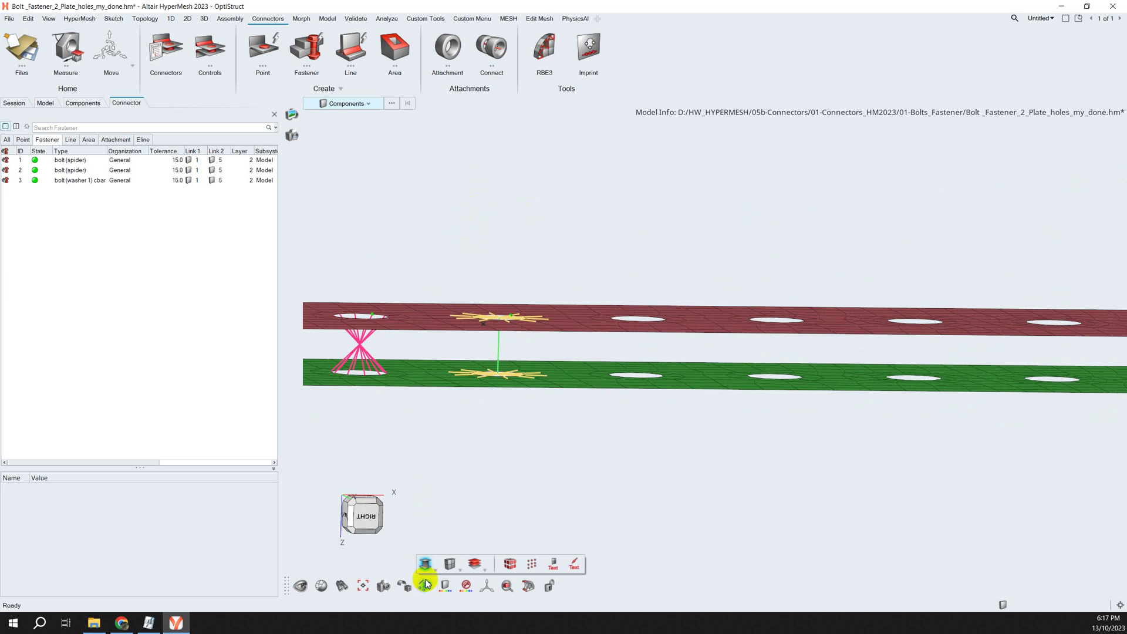
{"action": "left_click", "coordinate": [435, 571]}
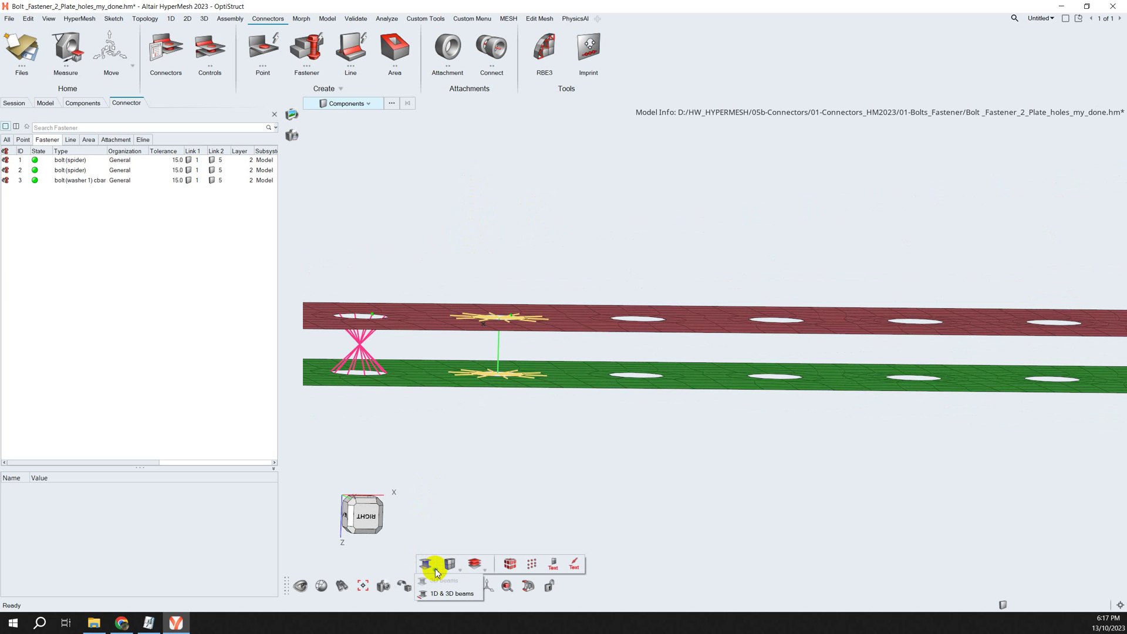
{"action": "left_click", "coordinate": [438, 594]}
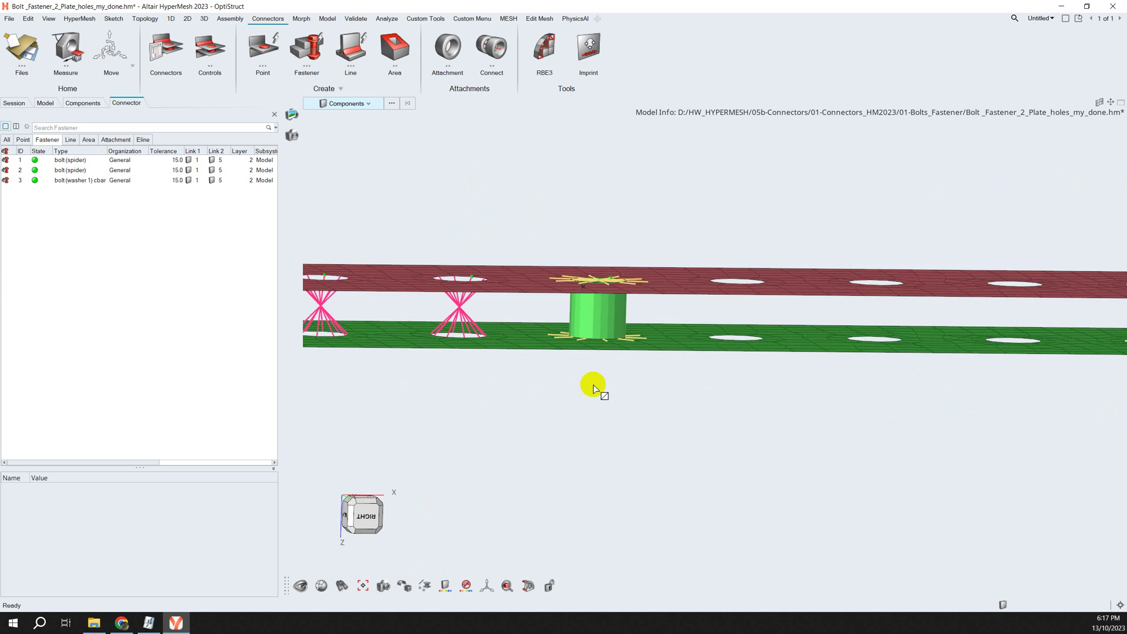
{"action": "mouse_move", "coordinate": [594, 385]}
{"action": "left_mouse_down", "text": "ctrl"}
{"action": "mouse_move", "coordinate": [566, 372]}
{"action": "mouse_move", "coordinate": [558, 416]}
{"action": "mouse_move", "coordinate": [566, 351]}
{"action": "mouse_move", "coordinate": [596, 352]}
{"action": "mouse_move", "coordinate": [593, 372]}
{"action": "mouse_move", "coordinate": [603, 324]}
{"action": "mouse_move", "coordinate": [594, 294]}
{"action": "mouse_move", "coordinate": [579, 400]}
{"action": "left_mouse_up", "text": "ctrl"}
{"action": "scroll", "coordinate": [579, 400], "scroll_direction": "down", "scroll_amount": 3, "text": "ctrl"}
{"action": "right_click_drag", "start_coordinate": [556, 399], "coordinate": [523, 405], "text": "ctrl"}
{"action": "left_click_drag", "start_coordinate": [523, 405], "coordinate": [632, 443], "text": "ctrl"}
{"action": "mouse_move", "coordinate": [426, 588]}
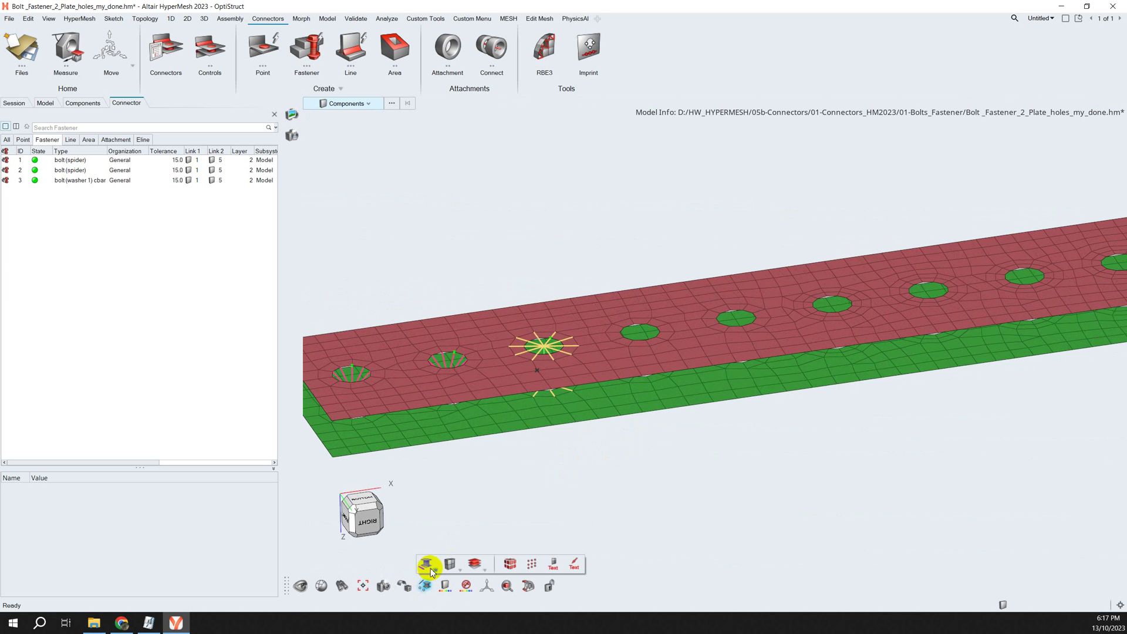
{"action": "right_click_drag", "start_coordinate": [514, 451], "coordinate": [471, 486], "text": "ctrl"}
Step: Add a new control on the Fastener tab of the Connector Control Manager
{"action": "right_click_drag", "start_coordinate": [573, 319], "coordinate": [532, 233], "text": "ctrl"}
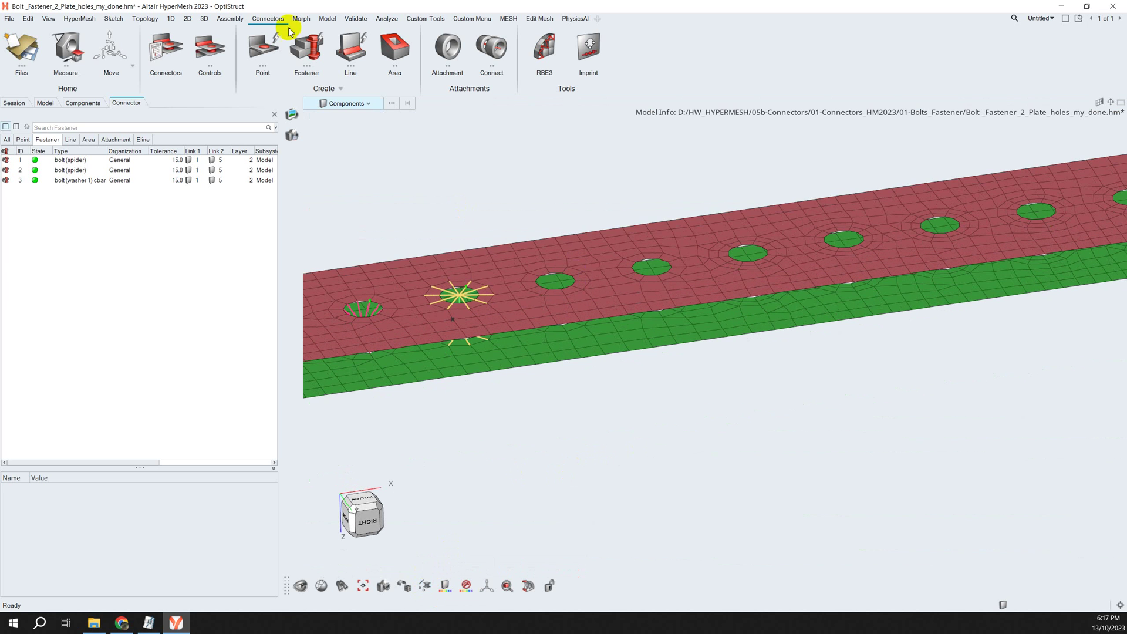
{"action": "left_click", "coordinate": [217, 55]}
{"action": "left_click", "coordinate": [341, 134]}
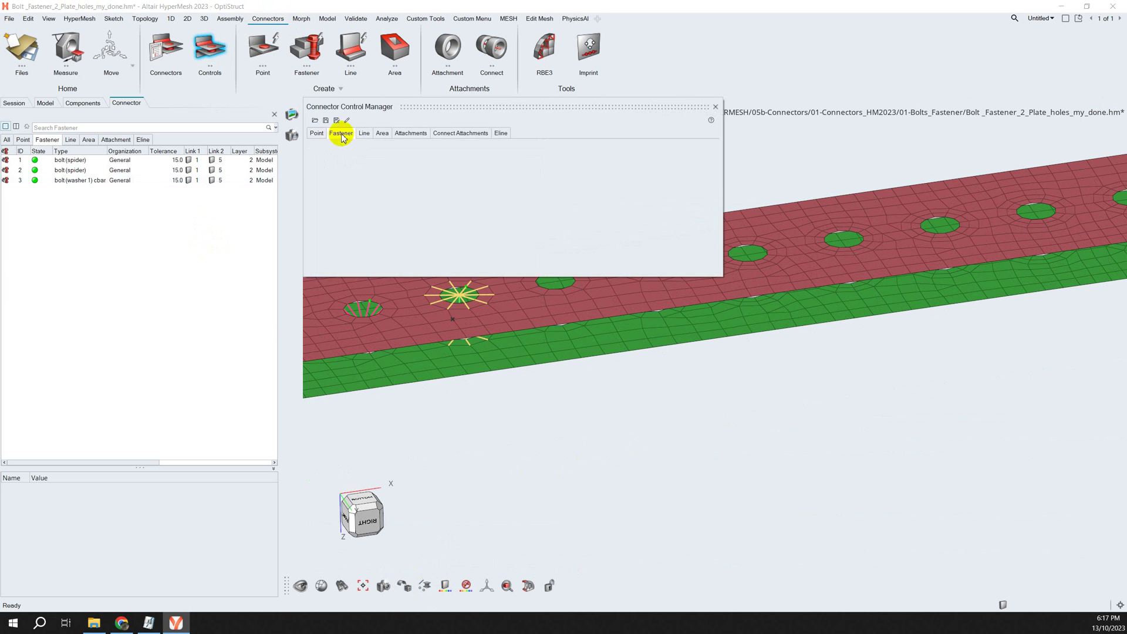
{"action": "right_click", "coordinate": [344, 199]}
{"action": "left_click", "coordinate": [355, 206]}
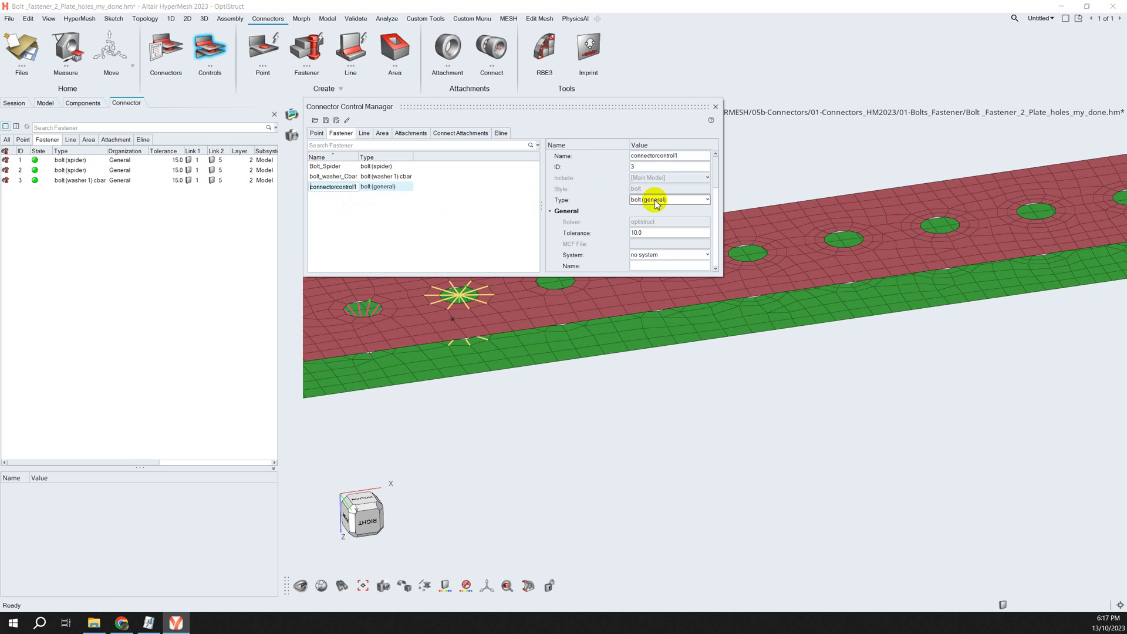
Step: Set the new control's type to bolt (washer 1 alt) and name it bolts_washer_alt
{"action": "left_click", "coordinate": [656, 200]}
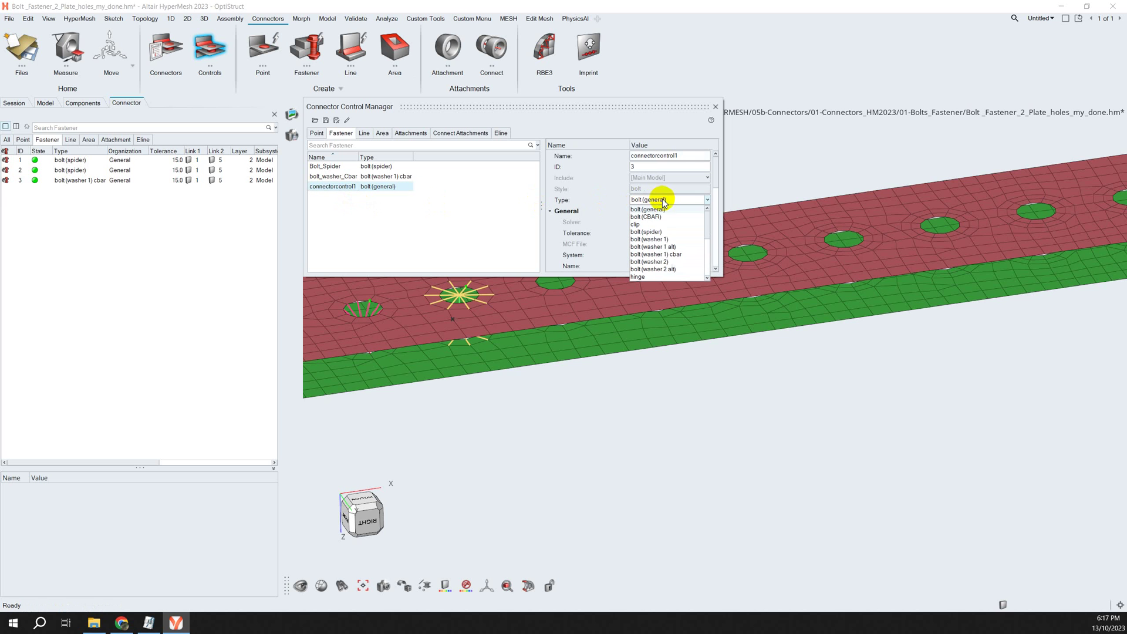
{"action": "left_click", "coordinate": [670, 247]}
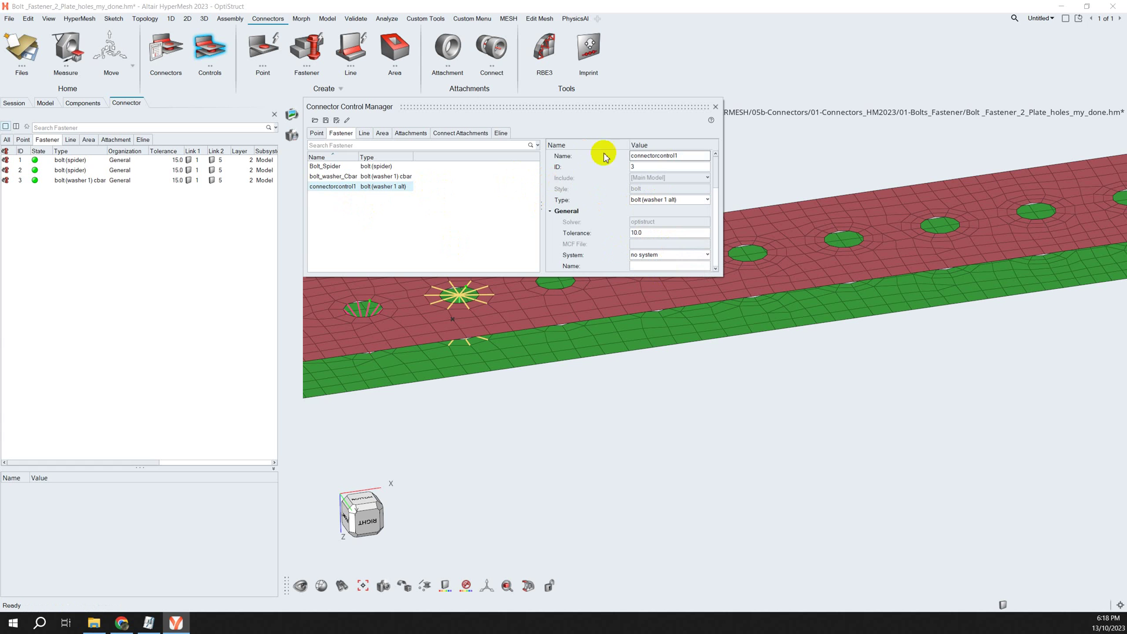
{"action": "left_click", "coordinate": [661, 156]}
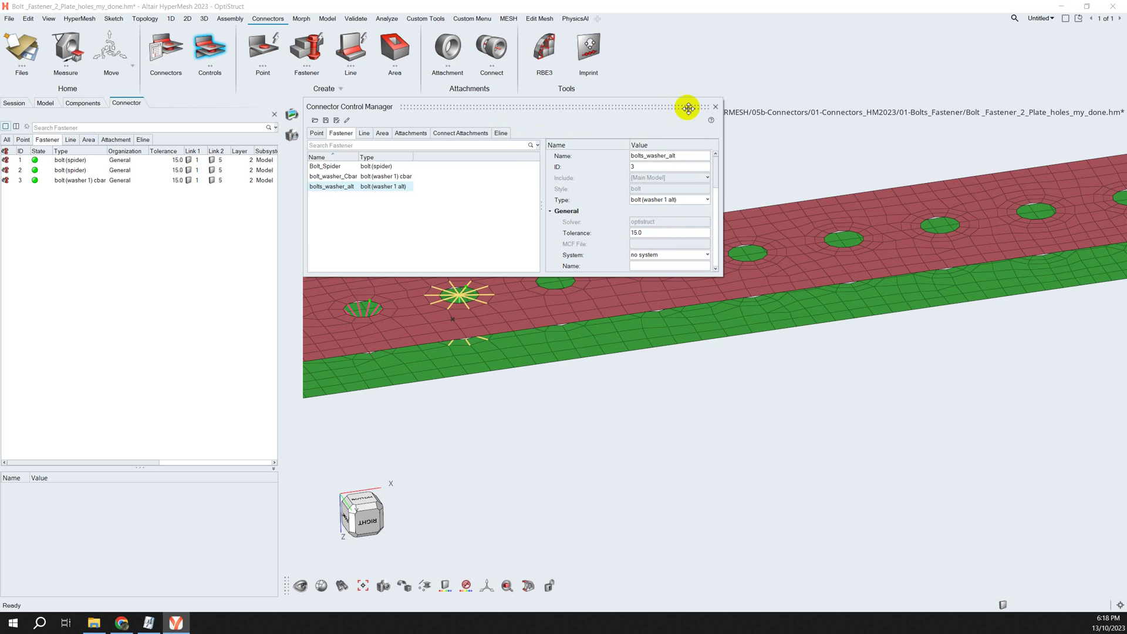
{"action": "left_click", "coordinate": [715, 106]}
Step: Create and realize a bolts_washer_alt fastener at the next hole edge
{"action": "left_click", "coordinate": [314, 60]}
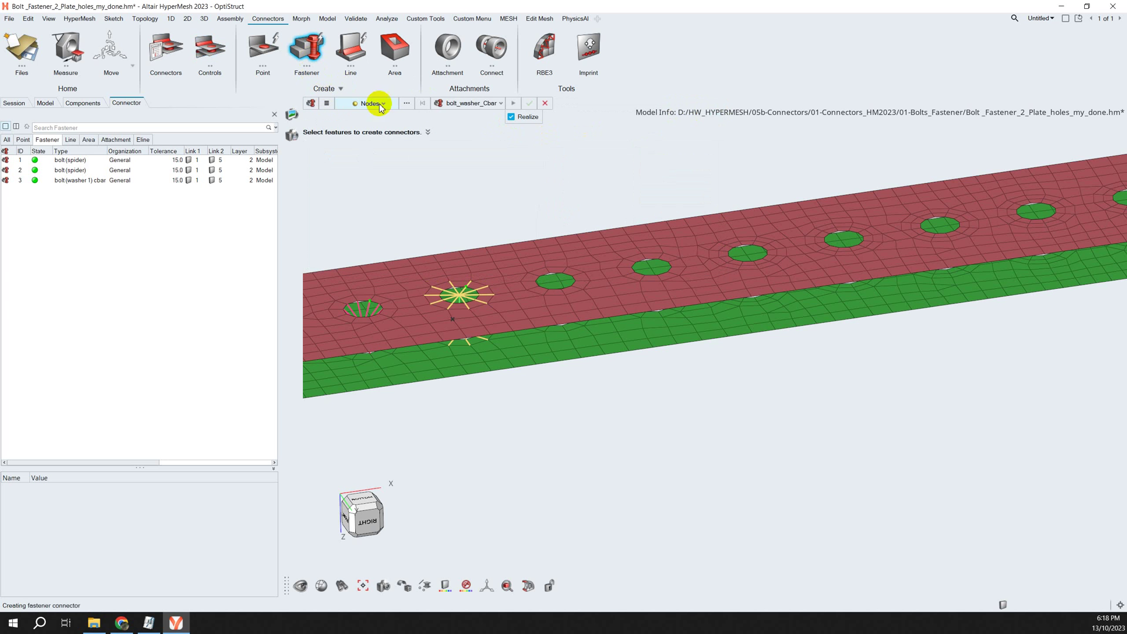
{"action": "left_click", "coordinate": [470, 104]}
{"action": "left_click", "coordinate": [479, 149]}
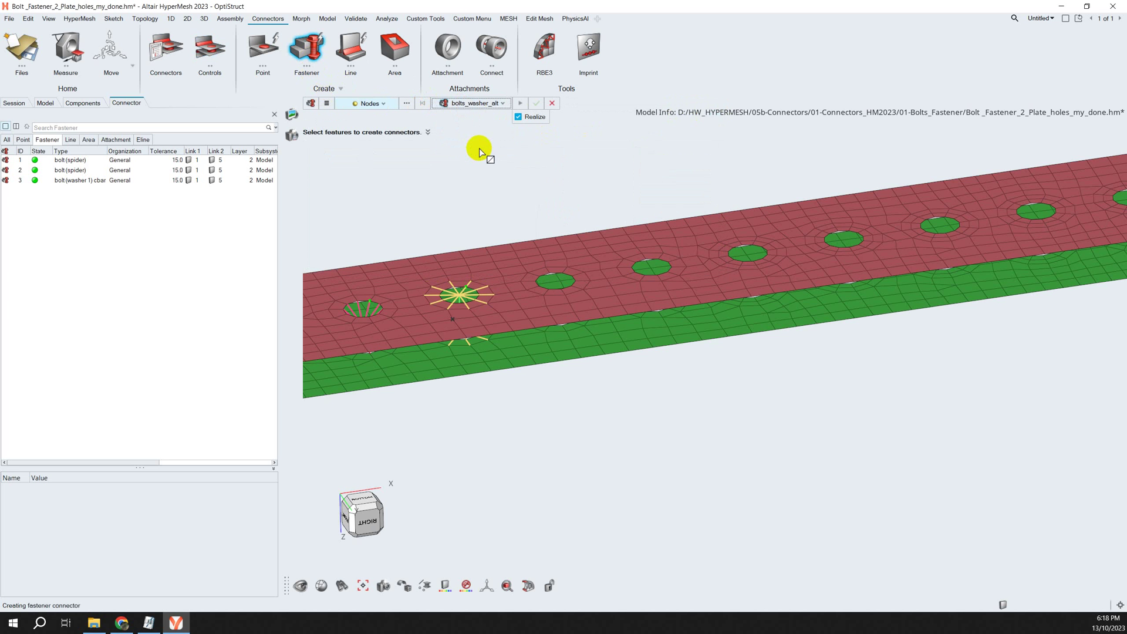
{"action": "scroll", "coordinate": [554, 300], "scroll_direction": "up", "scroll_amount": 3}
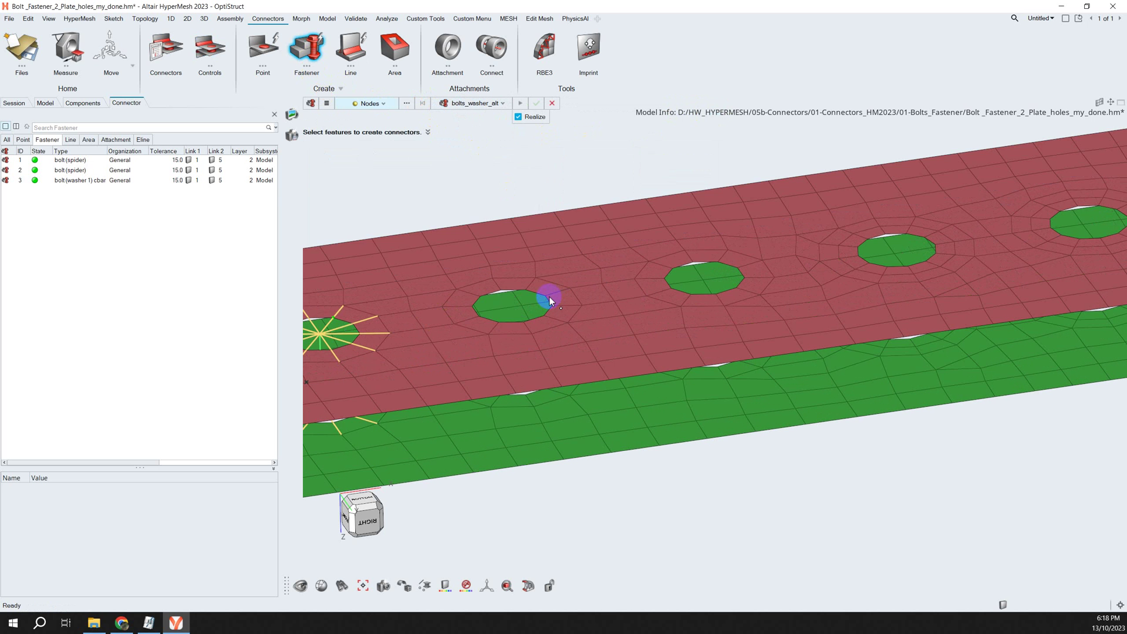
{"action": "left_click", "coordinate": [546, 296]}
{"action": "middle_click_drag", "start_coordinate": [484, 336], "coordinate": [539, 343]}
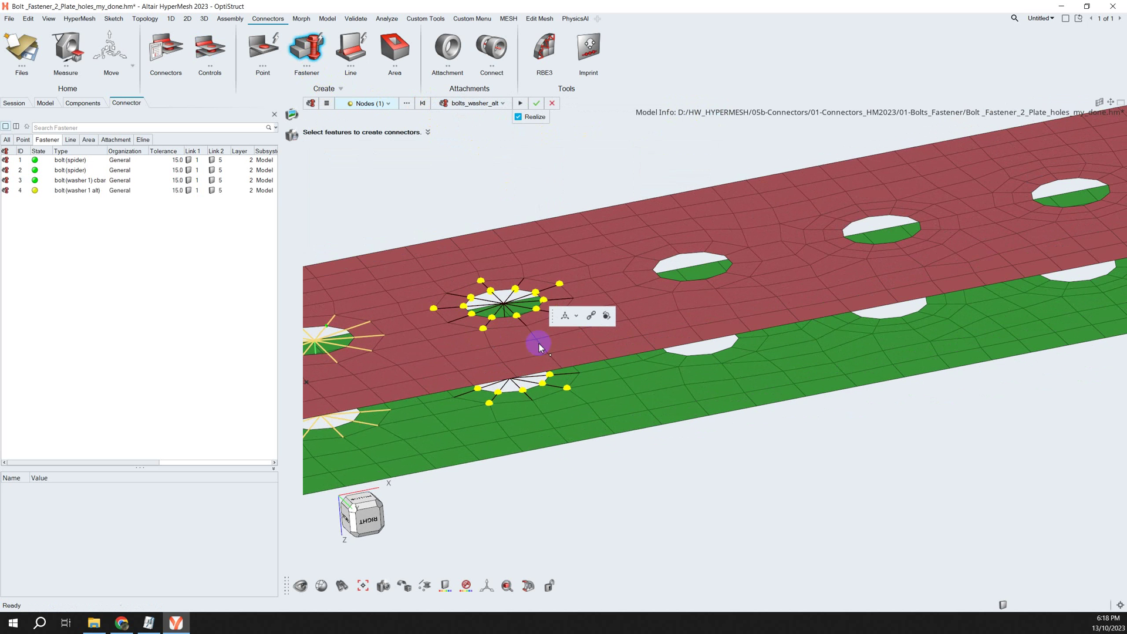
{"action": "left_click", "coordinate": [607, 316]}
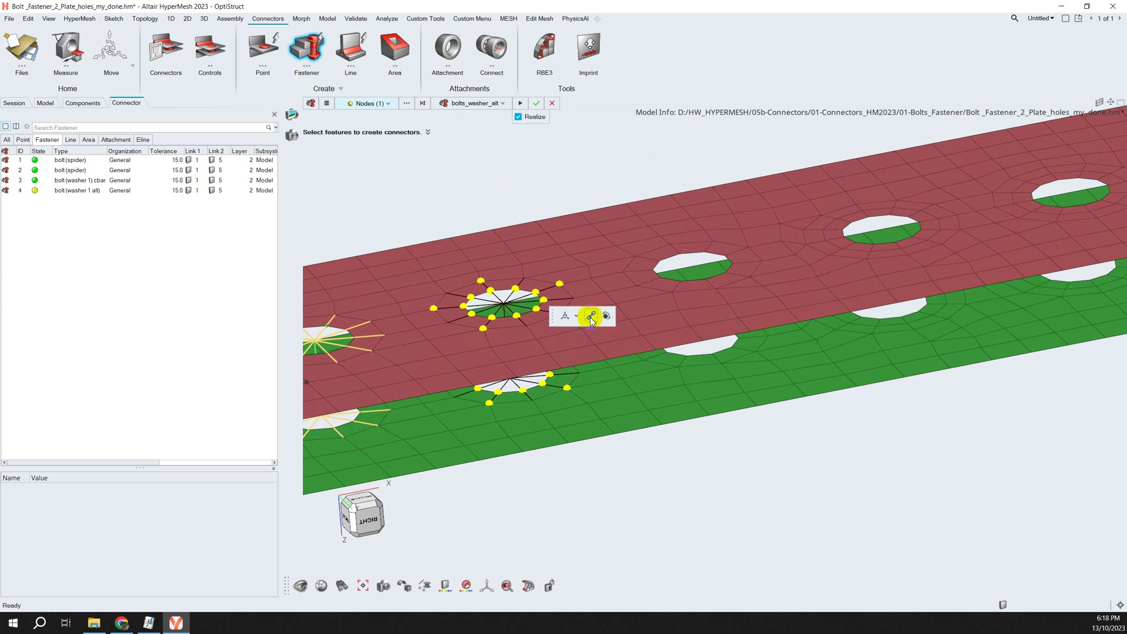
Step: Orbit the plates to inspect the connectors on both plates
{"action": "scroll", "coordinate": [519, 172], "scroll_direction": "down", "scroll_amount": 3}
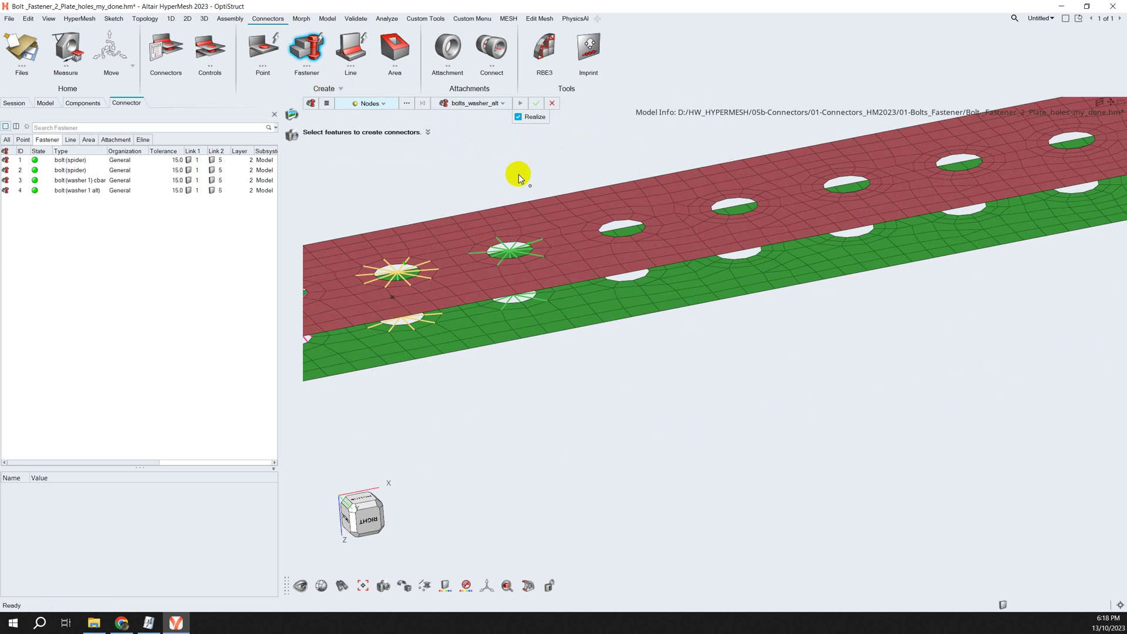
{"action": "right_click_drag", "start_coordinate": [570, 186], "coordinate": [652, 222]}
{"action": "middle_click_drag", "start_coordinate": [626, 248], "coordinate": [582, 313]}
{"action": "right_click_drag", "start_coordinate": [589, 322], "coordinate": [528, 105]}
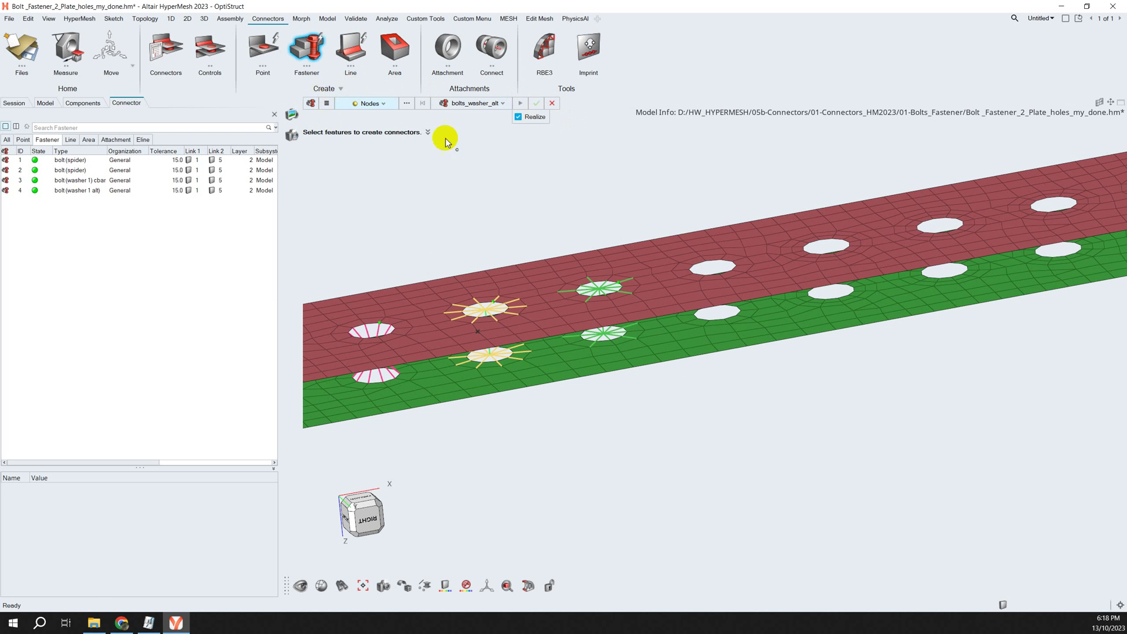
{"action": "left_click_drag", "start_coordinate": [589, 191], "coordinate": [489, 219], "text": "ctrl"}
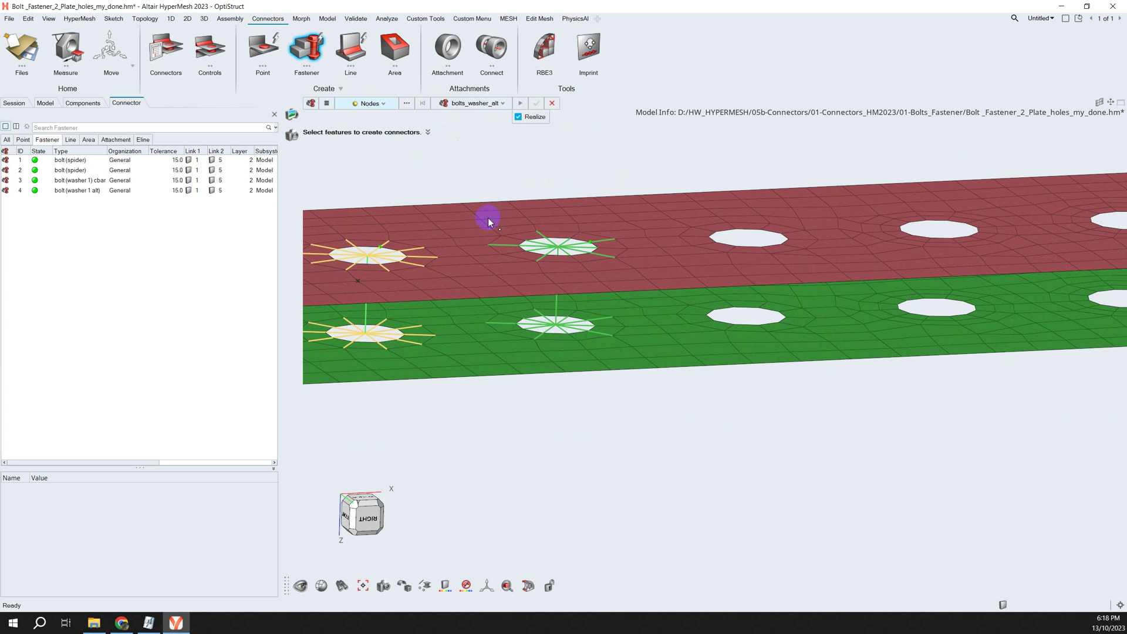
Step: Switch the beam display to 1D & 3D beams so bolts render as solids
{"action": "left_click", "coordinate": [434, 569]}
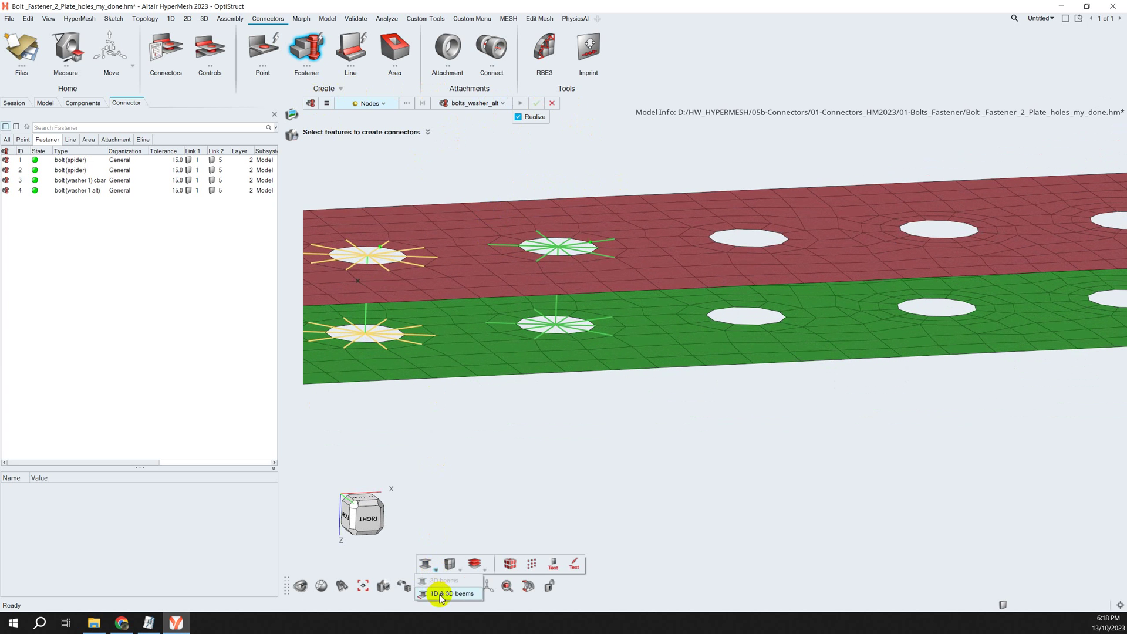
{"action": "left_click", "coordinate": [441, 596]}
{"action": "right_click_drag", "start_coordinate": [550, 312], "coordinate": [468, 343], "text": "ctrl"}
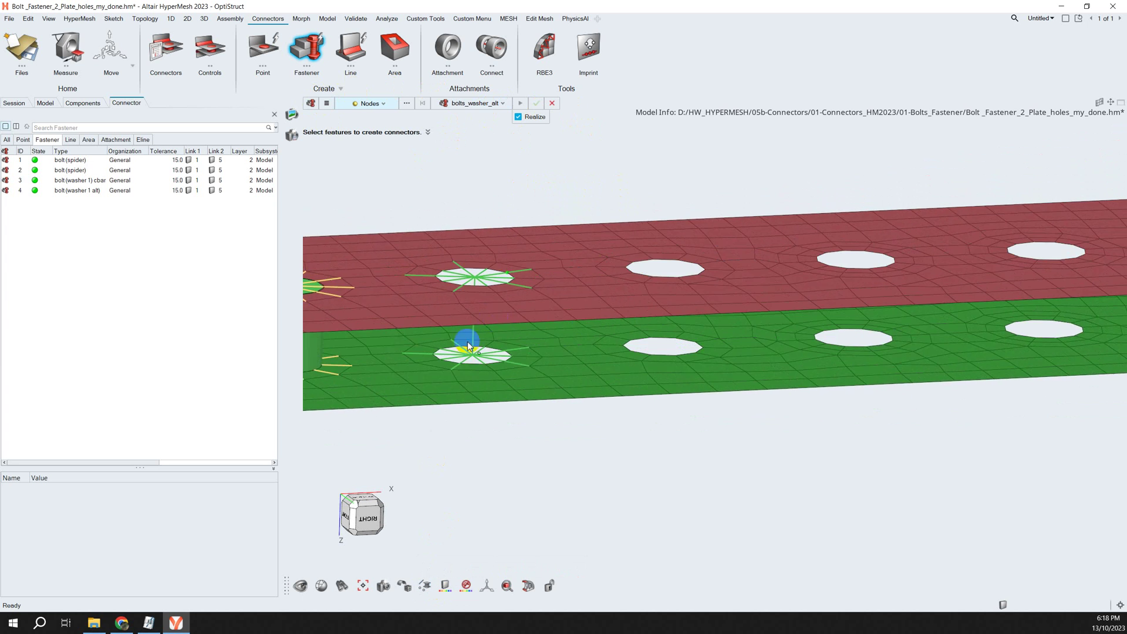
{"action": "left_click_drag", "start_coordinate": [468, 347], "coordinate": [523, 217], "text": "ctrl"}
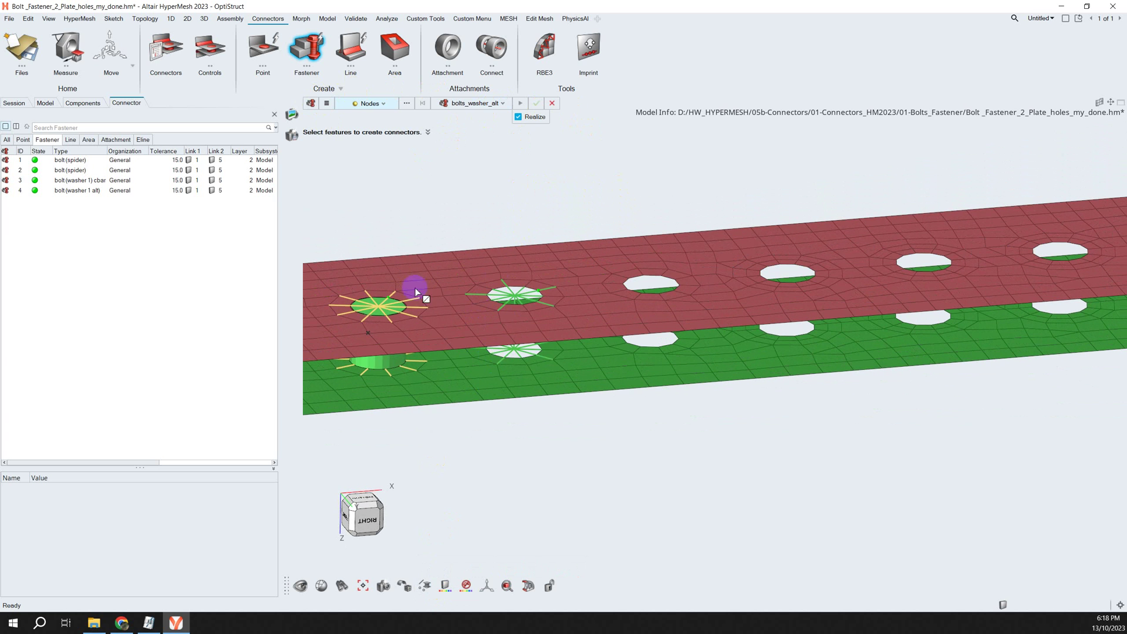
Step: Pan and zoom to inspect the four bolt connectors between the plates
{"action": "right_click_drag", "start_coordinate": [415, 288], "coordinate": [573, 227], "text": "ctrl"}
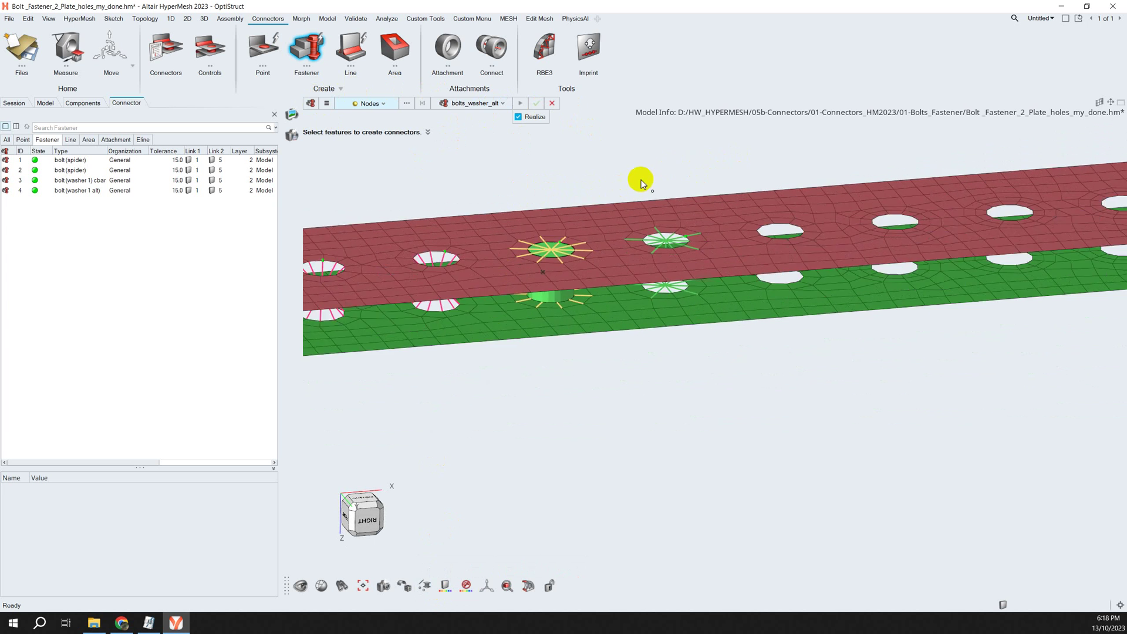
{"action": "scroll", "coordinate": [641, 185], "scroll_direction": "down", "scroll_amount": 2}
{"action": "right_click_drag", "start_coordinate": [600, 191], "coordinate": [581, 211], "text": "ctrl"}
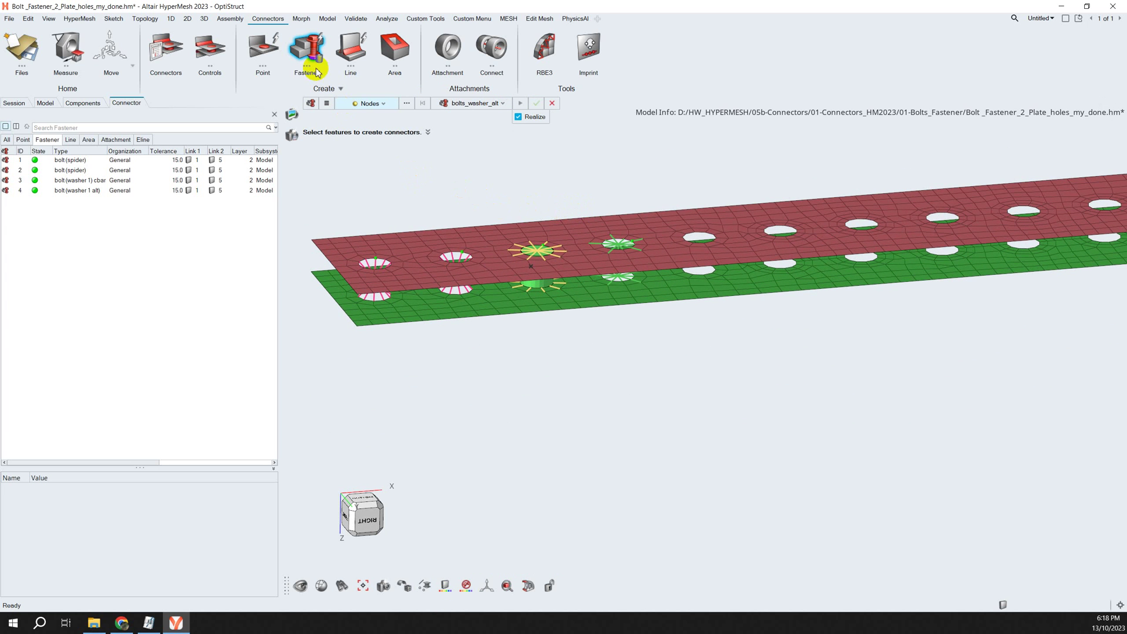
{"action": "right_click_drag", "start_coordinate": [446, 199], "coordinate": [435, 222]}
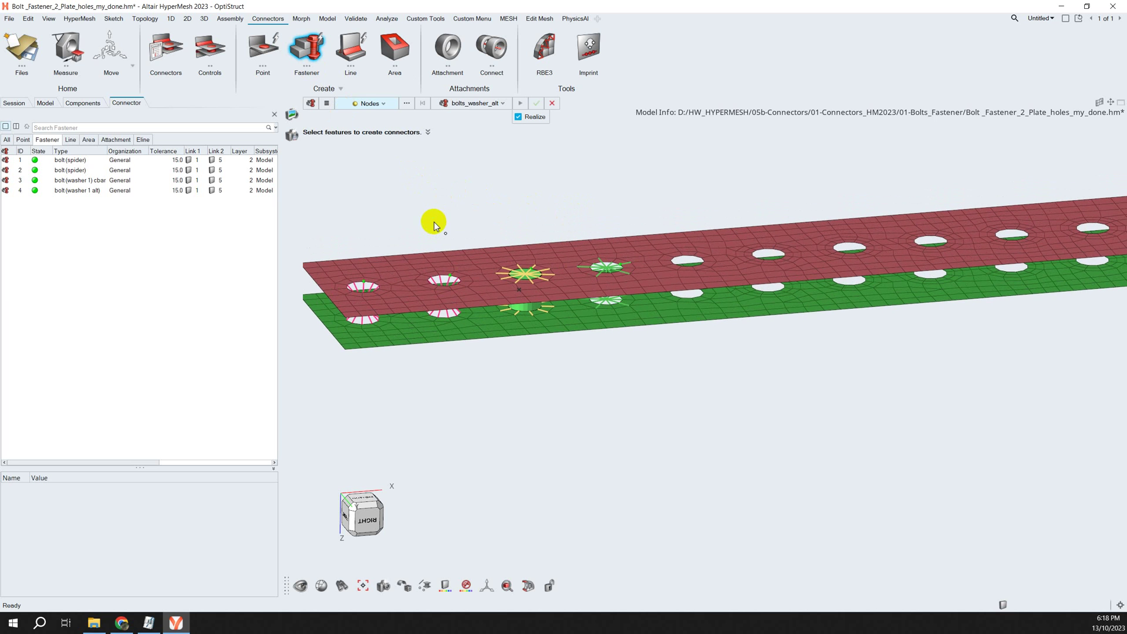